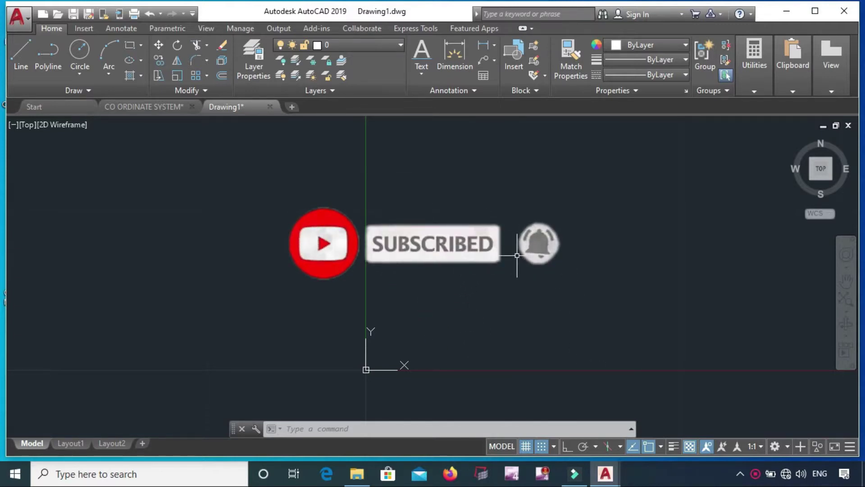
- Pan the empty Drawing1 so the UCS origin sits near the middle of the view
middle_drag(517, 255, 545, 289)
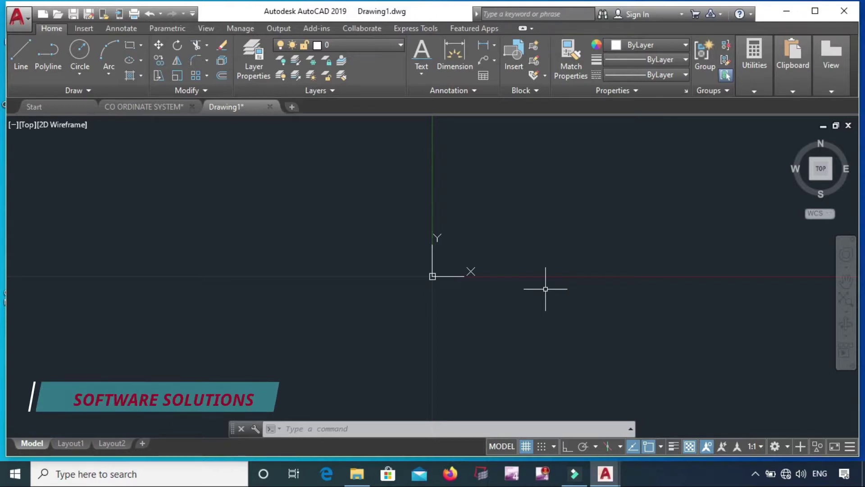
text(rec)
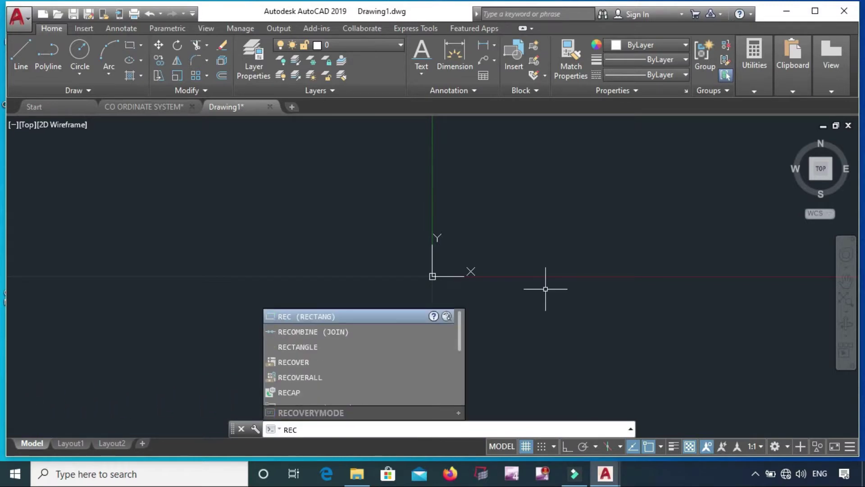
key(Return)
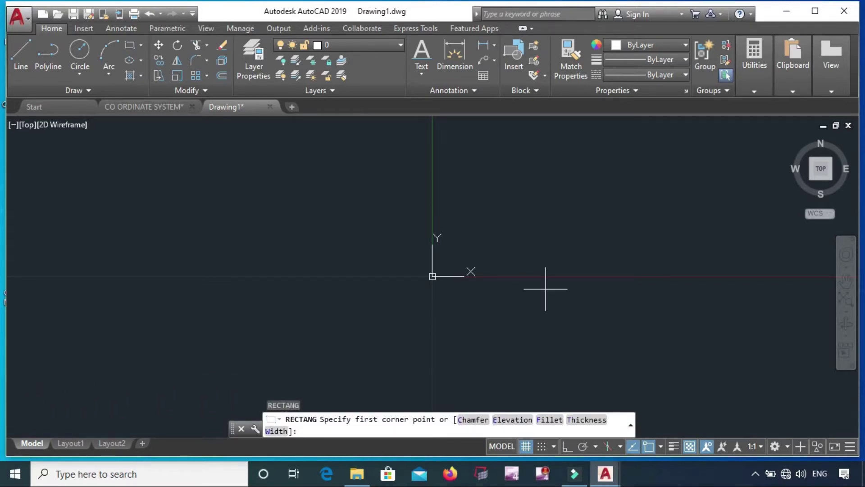
click(193, 373)
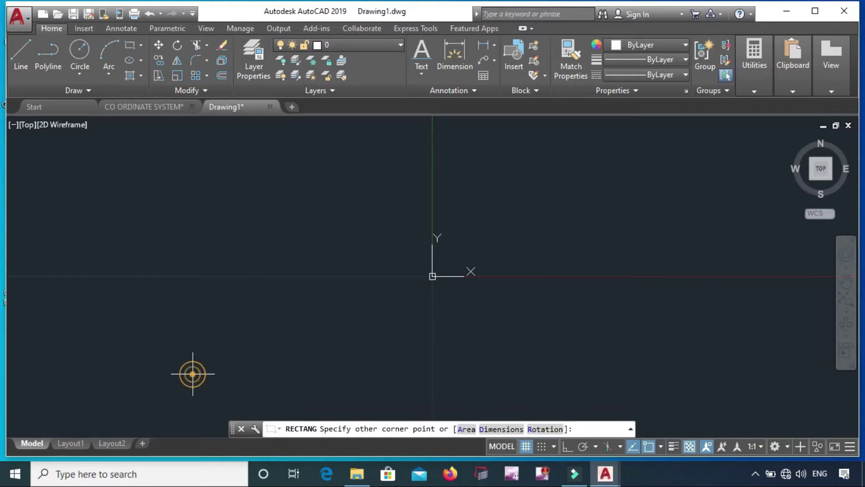
click(580, 141)
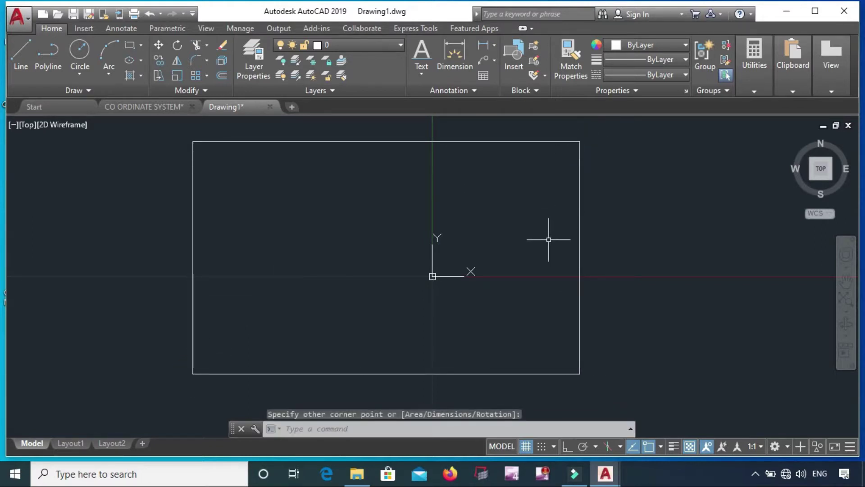
scroll(538, 247, down, 2)
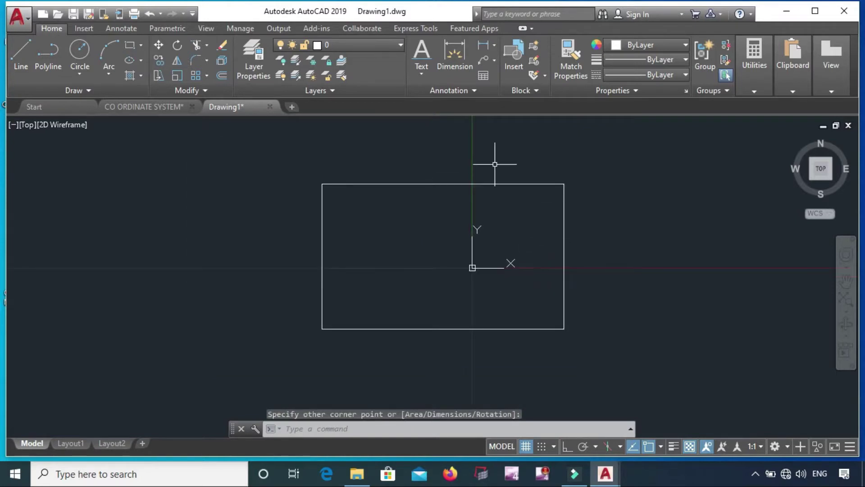
click(574, 164)
click(498, 237)
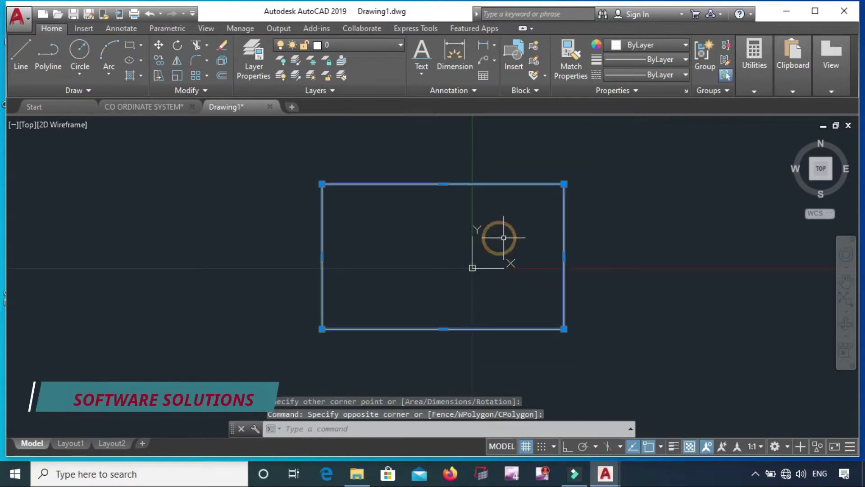
key(Delete)
middle_drag(472, 267, 366, 341)
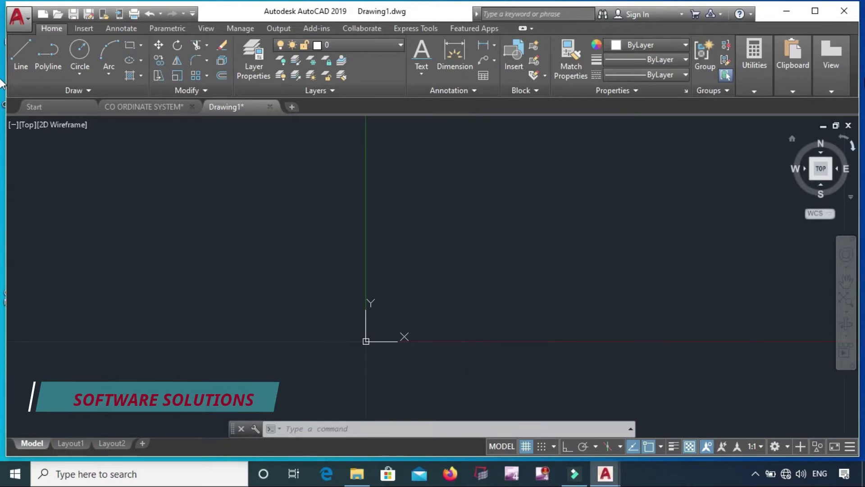
text(REC)
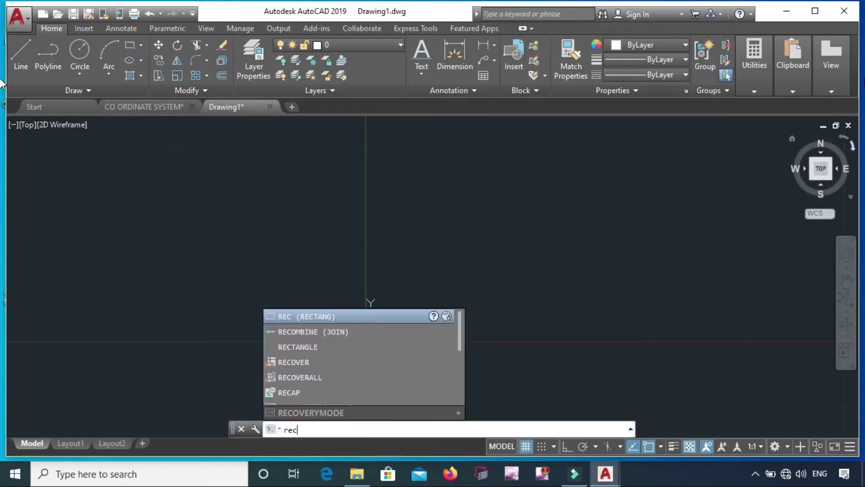
key(Return)
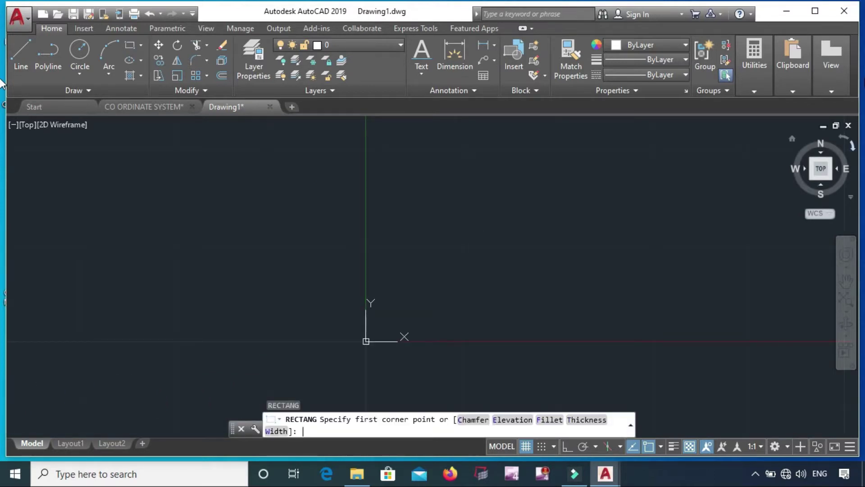
text(0,0)
key(Return)
text(,)
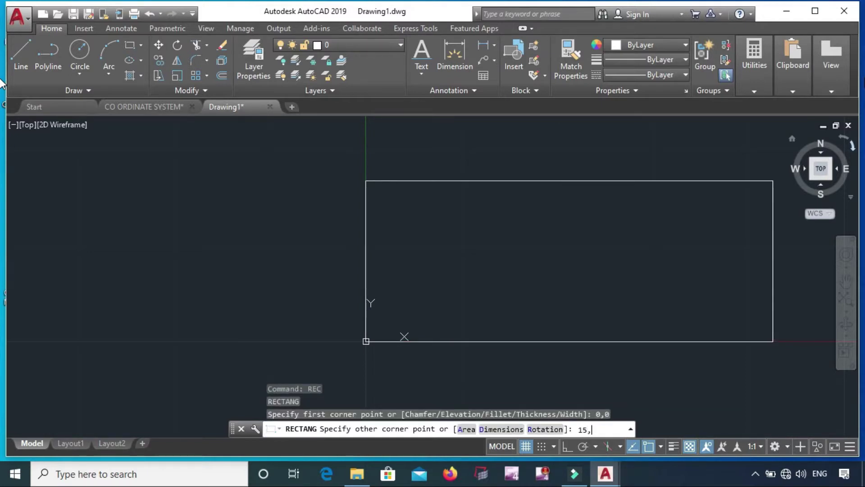
text(10)
key(Return)
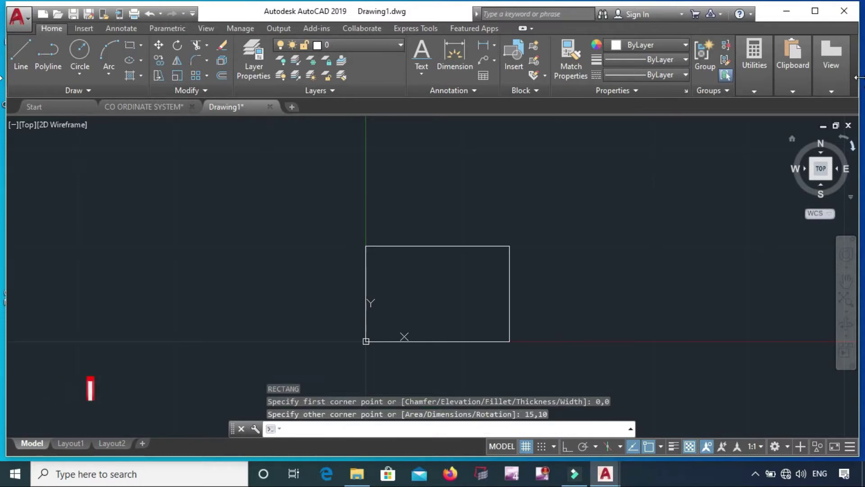
click(832, 63)
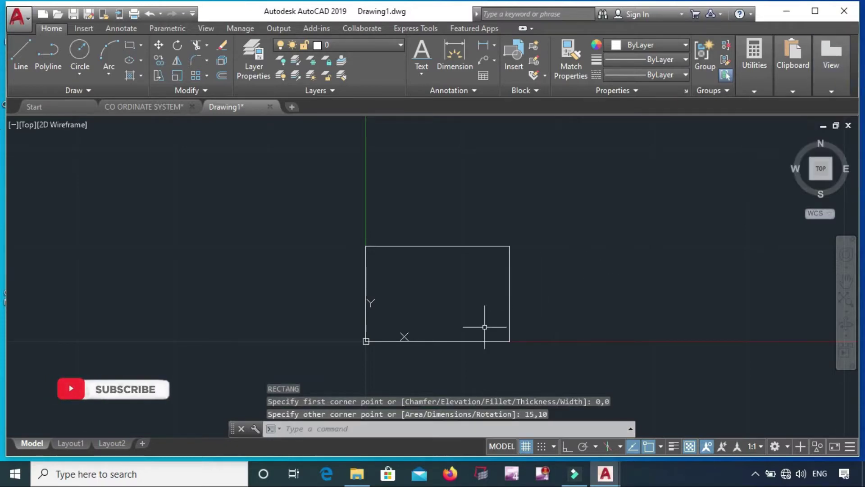
scroll(491, 317, up, 2)
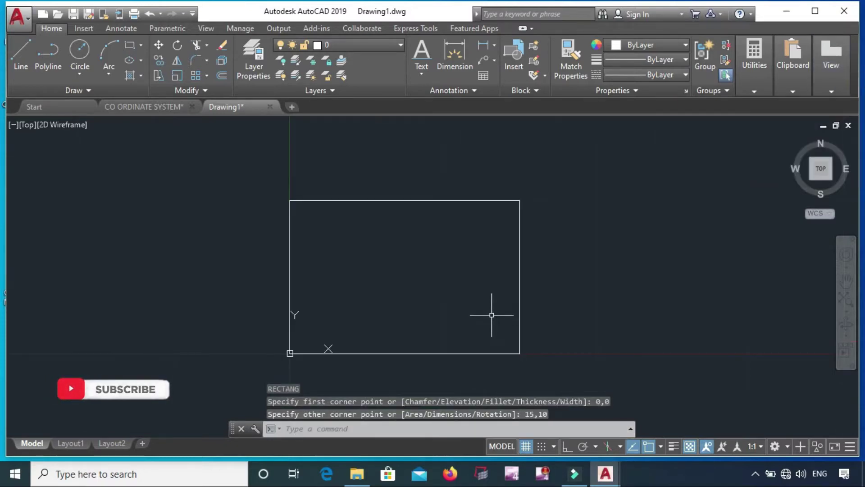
click(546, 266)
click(485, 317)
key(Delete)
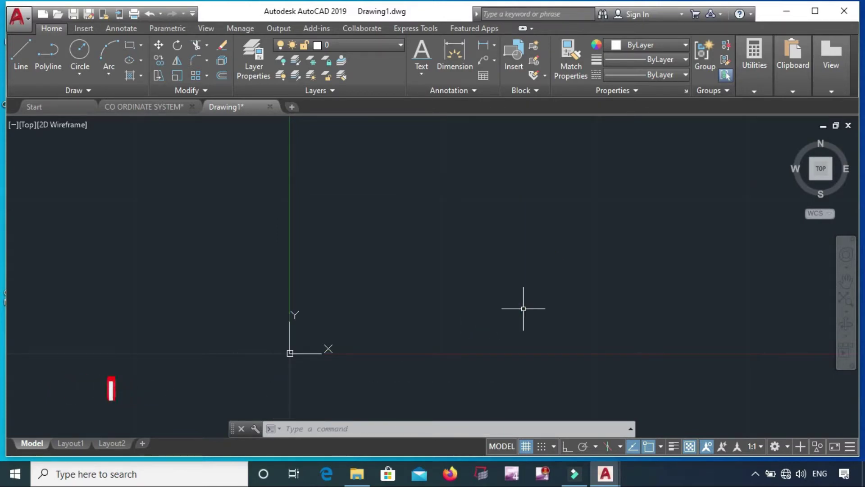
text(REc)
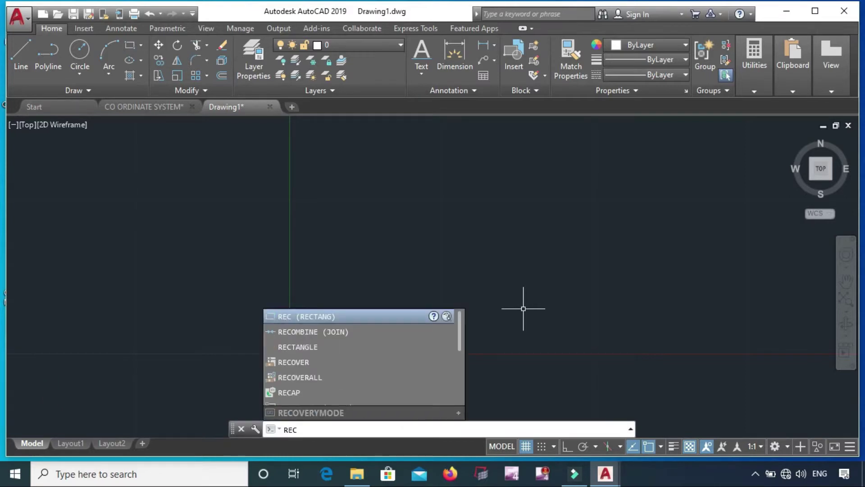
key(Return)
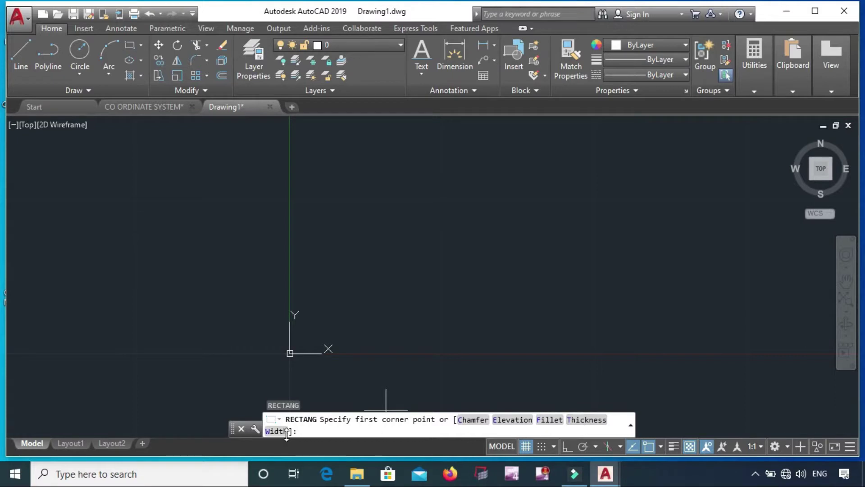
click(376, 309)
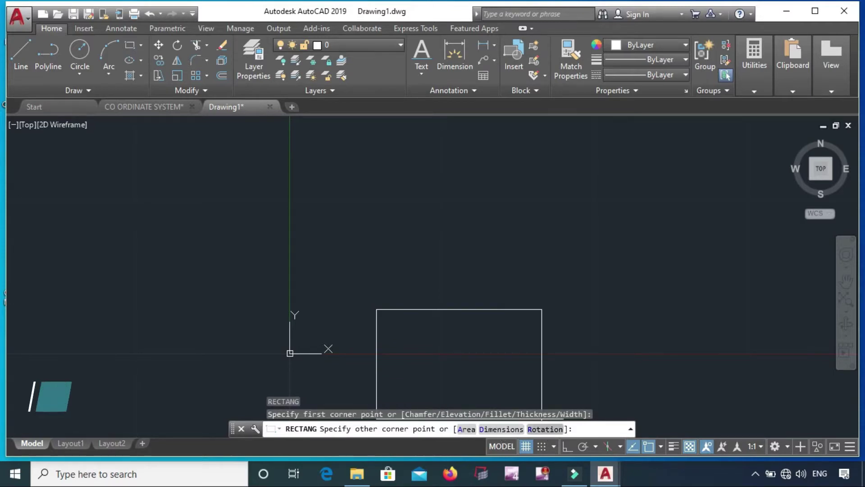
click(552, 204)
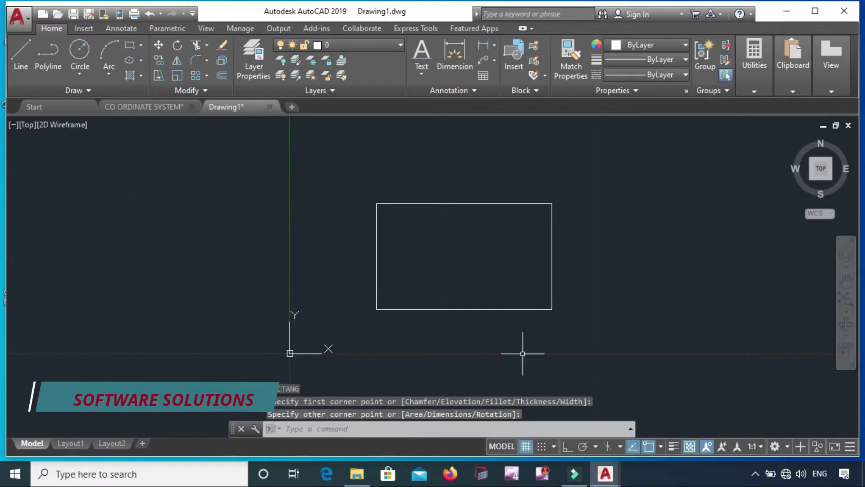
click(571, 179)
click(314, 354)
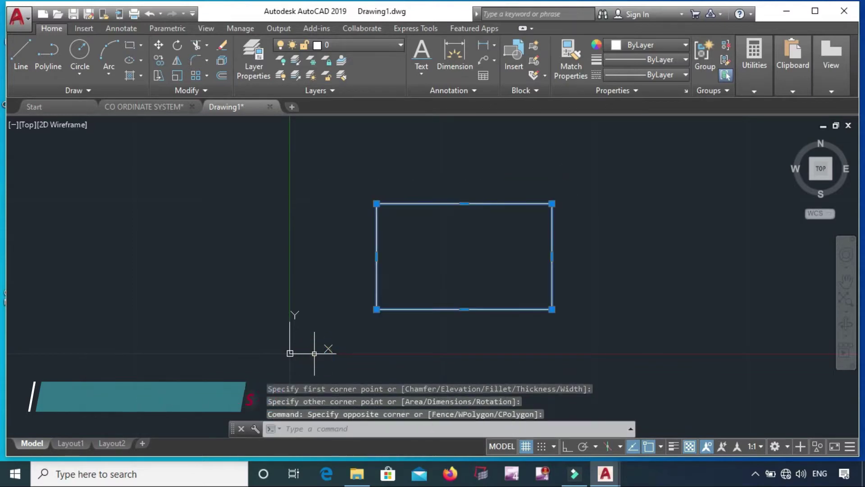
key(Delete)
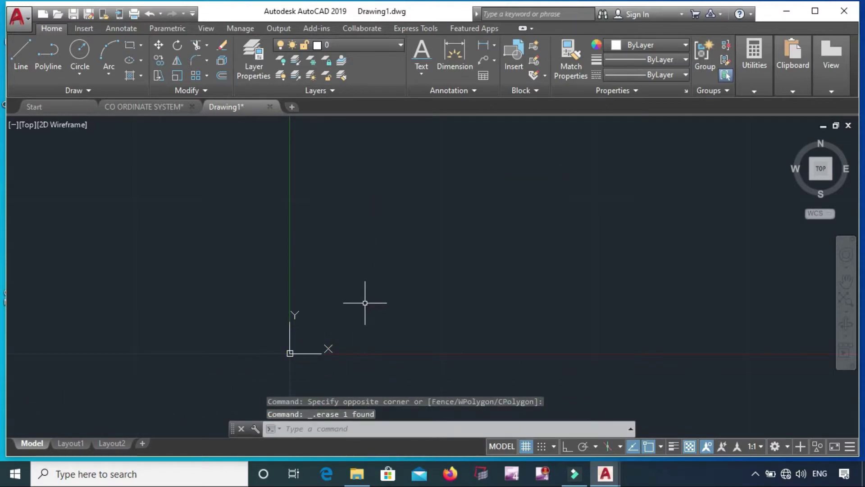
- Start a rectangle with chamfer distances 2 and 6, giving 0,0 as the first corner
text(rec)
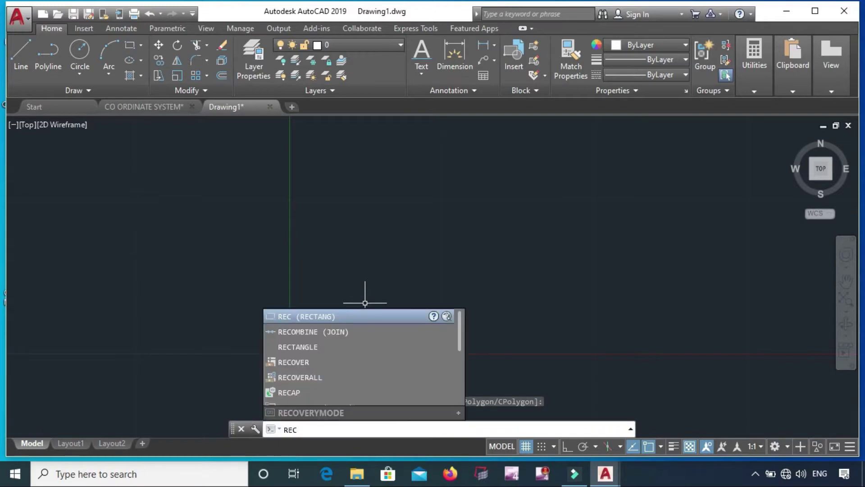
key(Return)
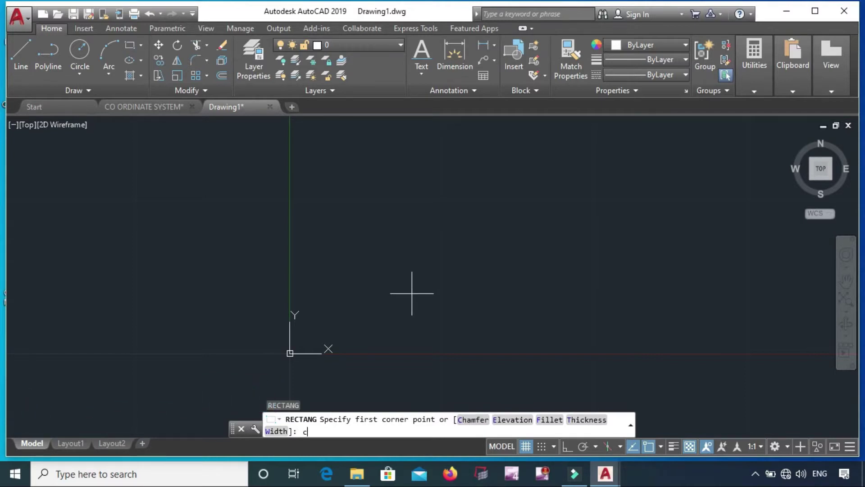
text(a)
key(Return)
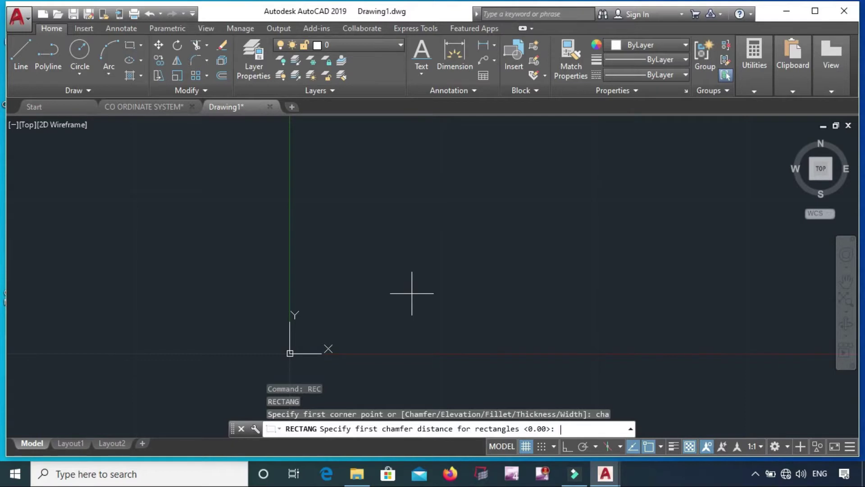
text(2)
key(Return)
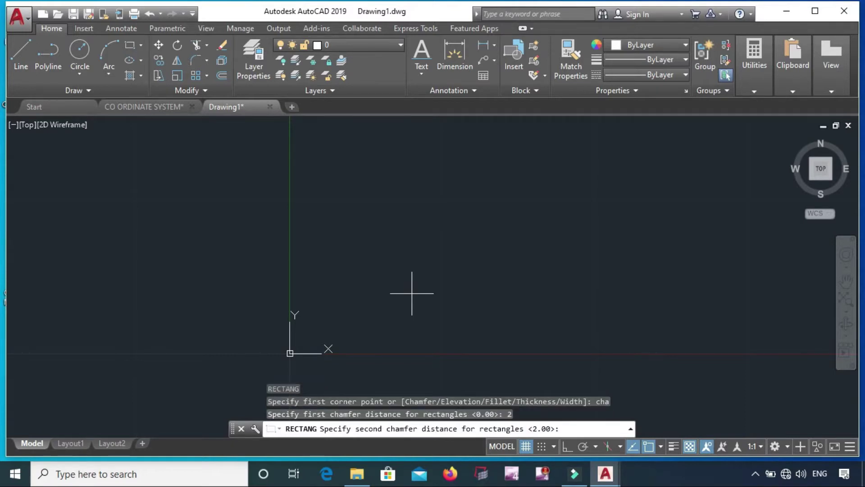
text(6)
key(Return)
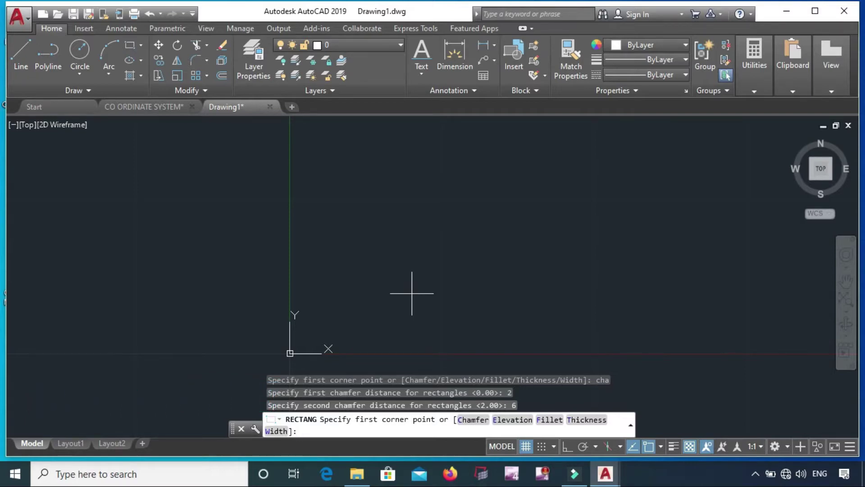
text(0,)
text(0)
key(Return)
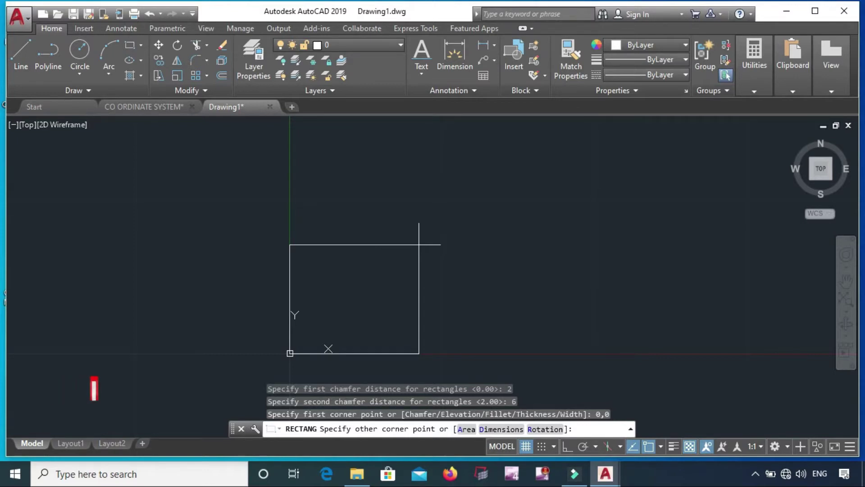
text(1)
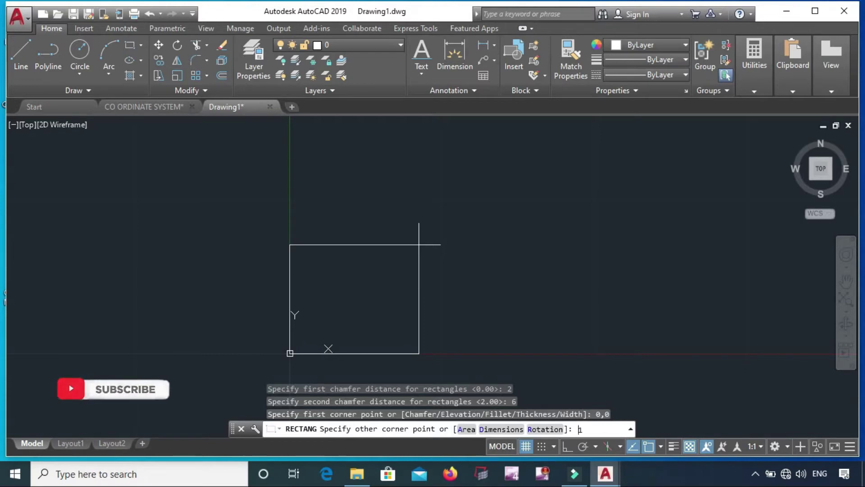
text(5,)
text(12)
key(Return)
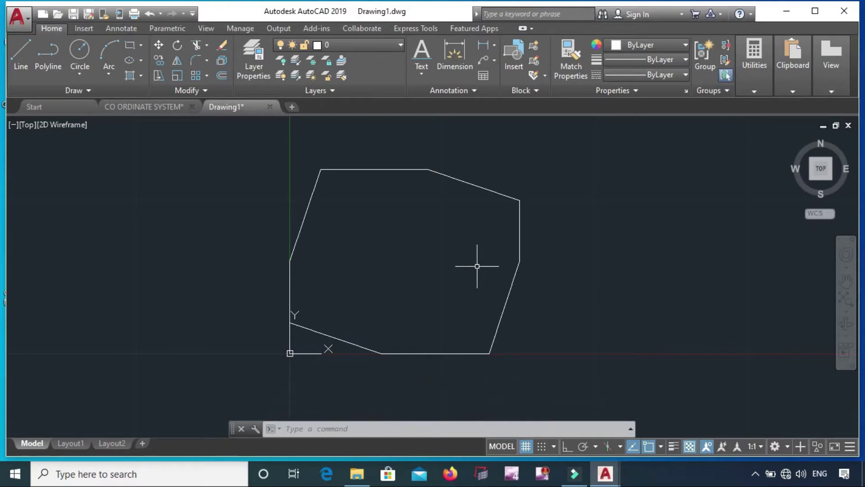
- Start a new rectangle with both chamfer distances reset to 0
text(r)
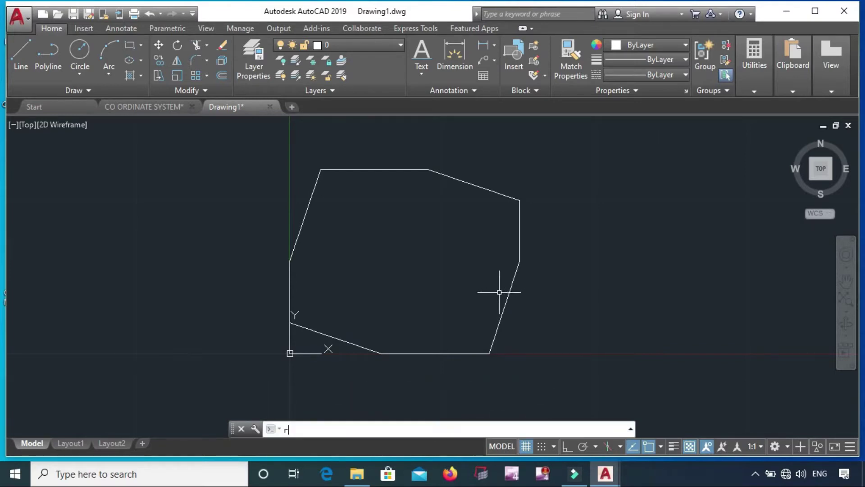
text(ec)
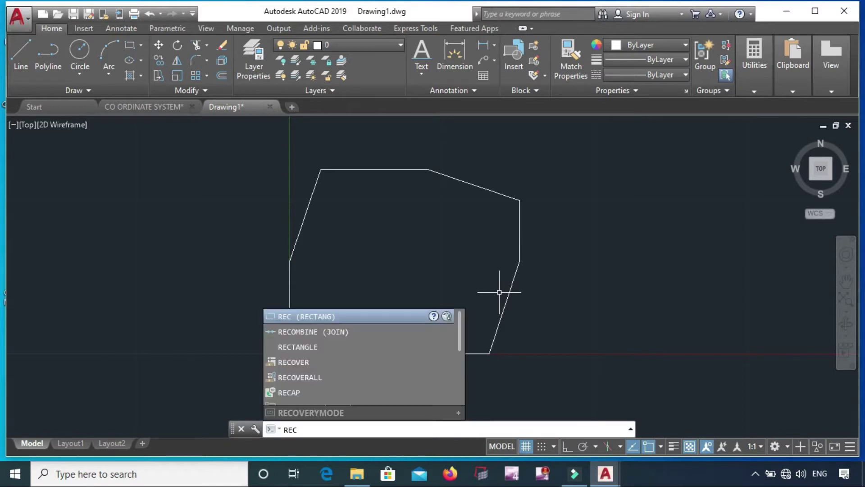
key(Return)
text(c)
text(a)
key(Return)
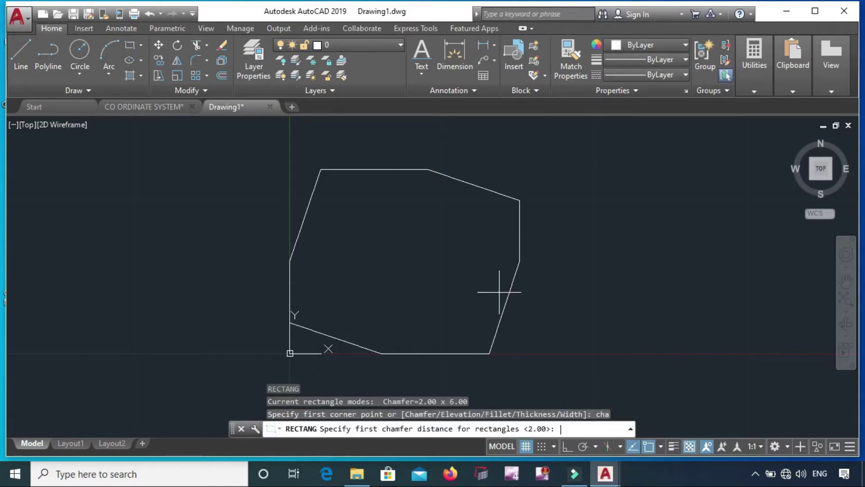
text(0)
key(Return)
text(0)
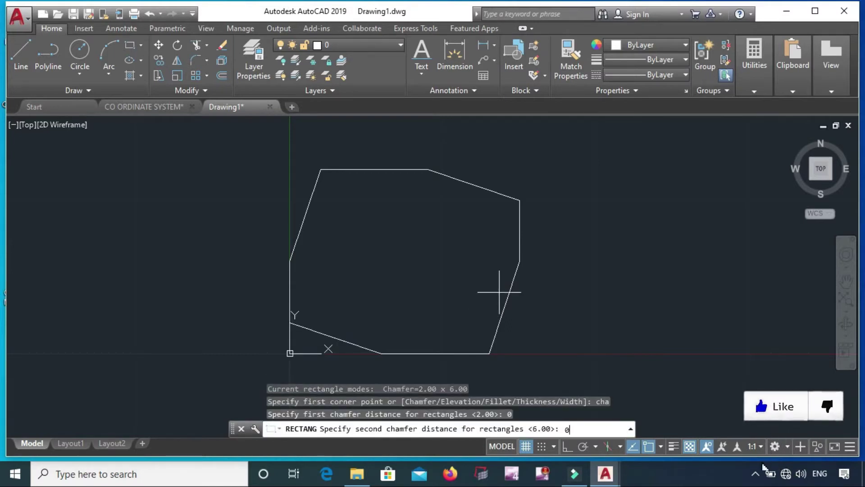
key(Return)
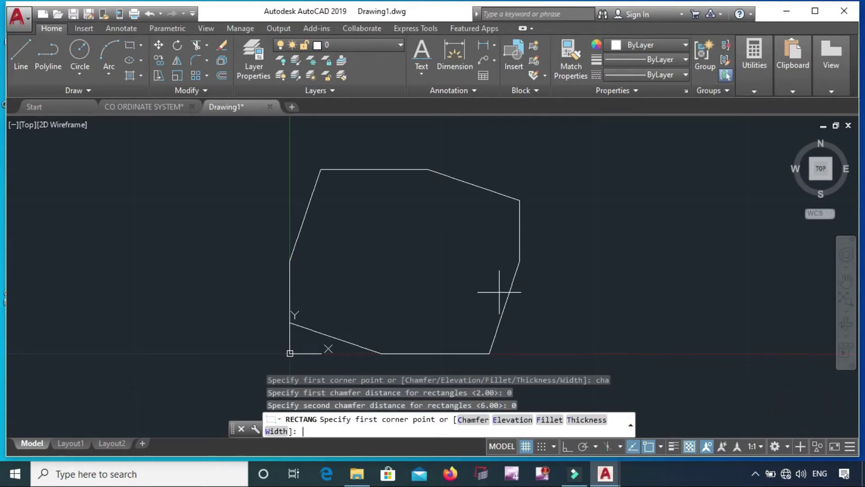
- Draw the plain square-cornered rectangle to the right of the chamfered one
click(618, 342)
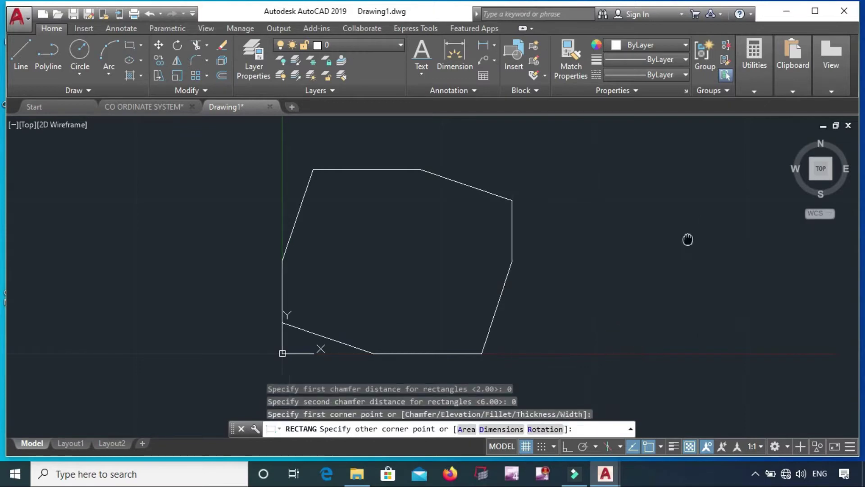
middle_drag(688, 240, 411, 206)
middle_drag(511, 145, 559, 178)
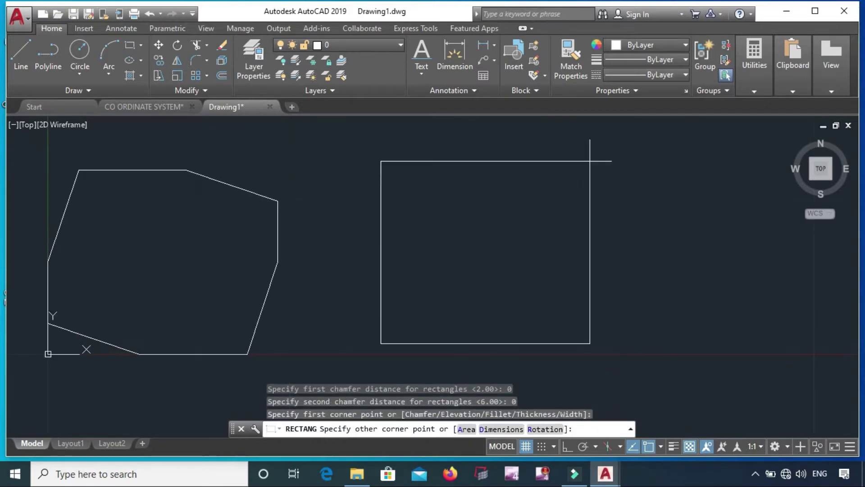
click(603, 154)
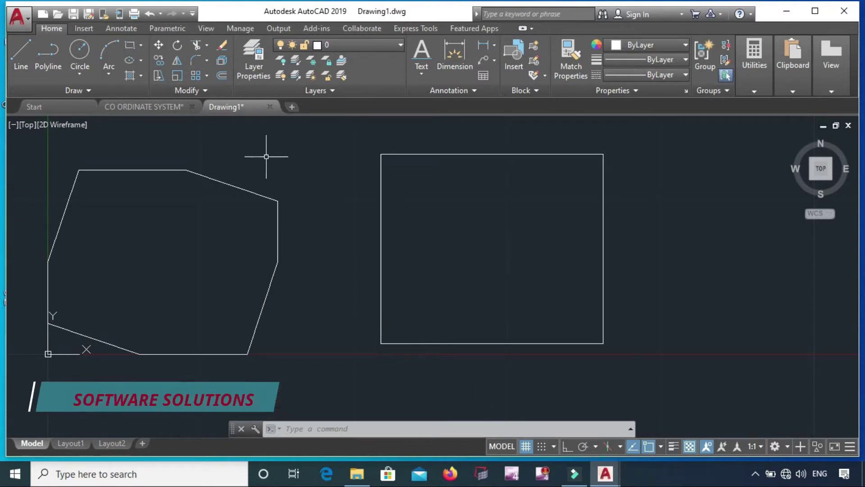
click(142, 110)
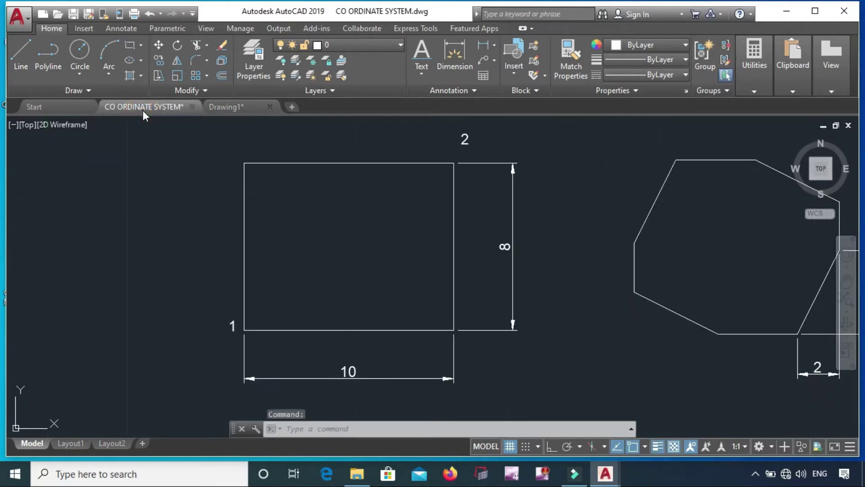
middle_drag(401, 267, 74, 241)
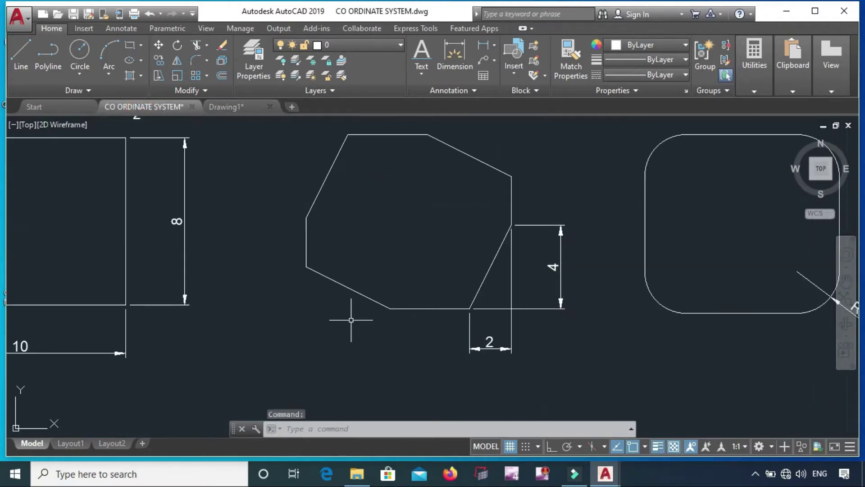
scroll(468, 313, up, 4)
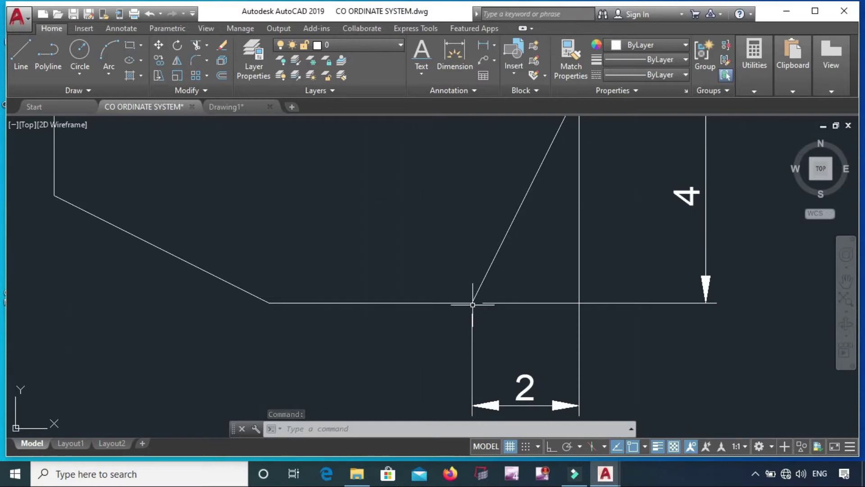
middle_drag(576, 304, 573, 354)
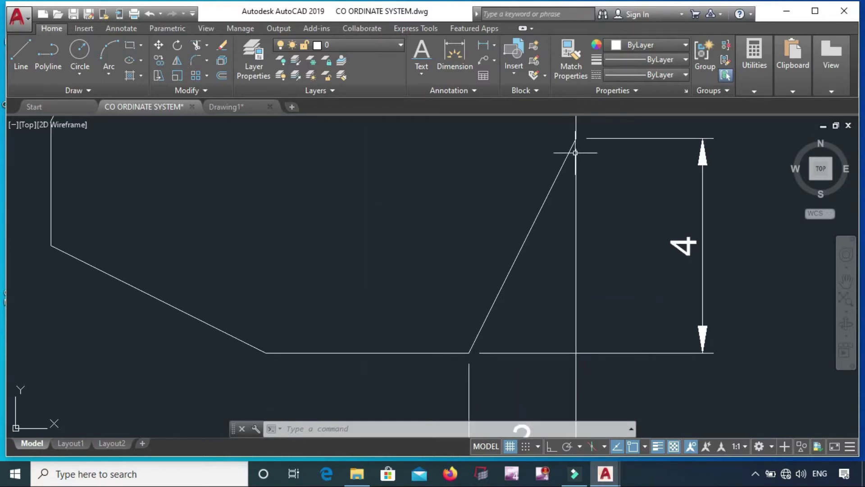
middle_drag(568, 300, 527, 320)
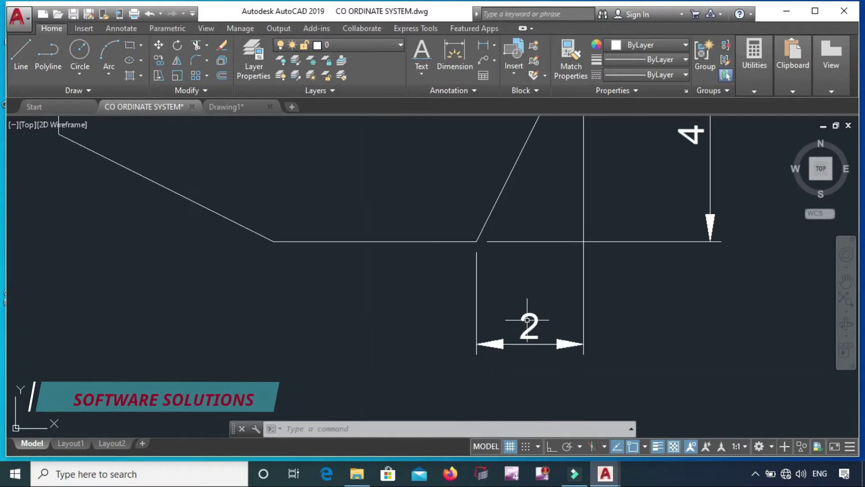
middle_drag(610, 257, 564, 338)
scroll(564, 338, down, 5)
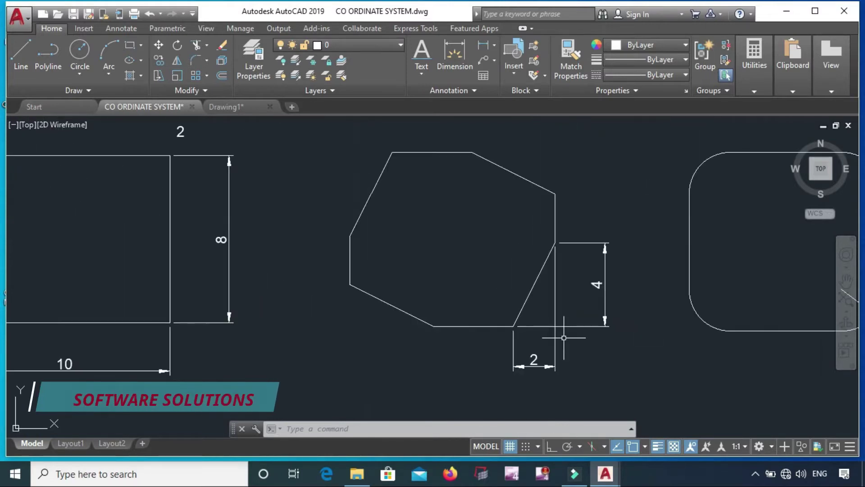
middle_drag(566, 276, 556, 361)
scroll(539, 298, up, 3)
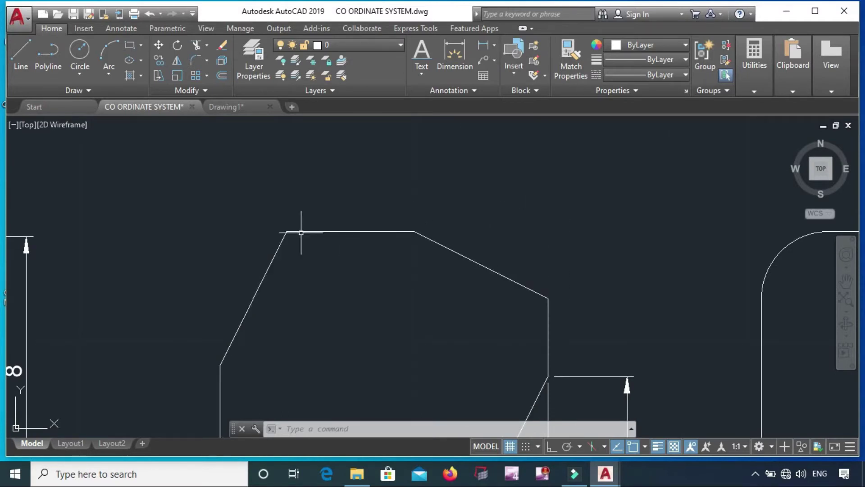
middle_drag(198, 391, 242, 202)
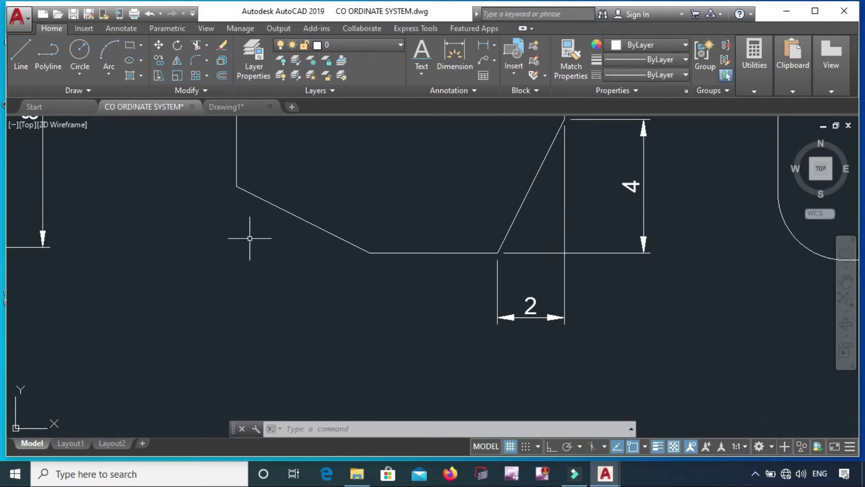
middle_drag(250, 238, 257, 358)
middle_drag(422, 385, 362, 346)
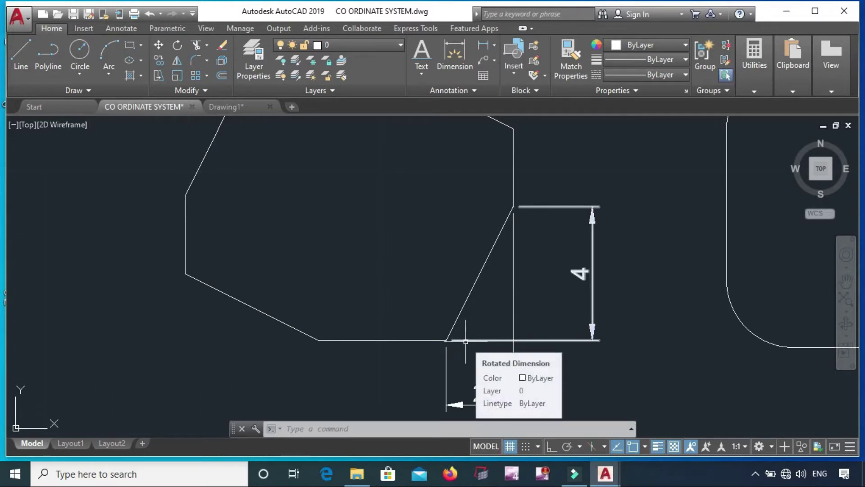
scroll(465, 339, down, 2)
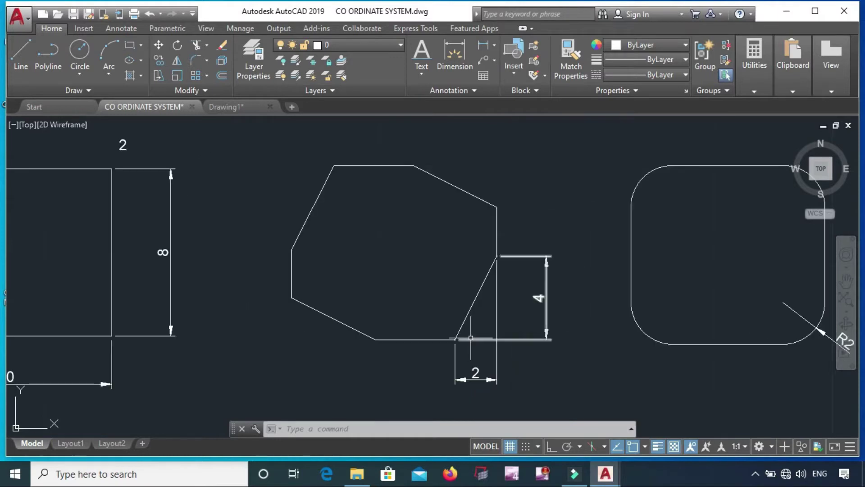
middle_drag(471, 334, 317, 345)
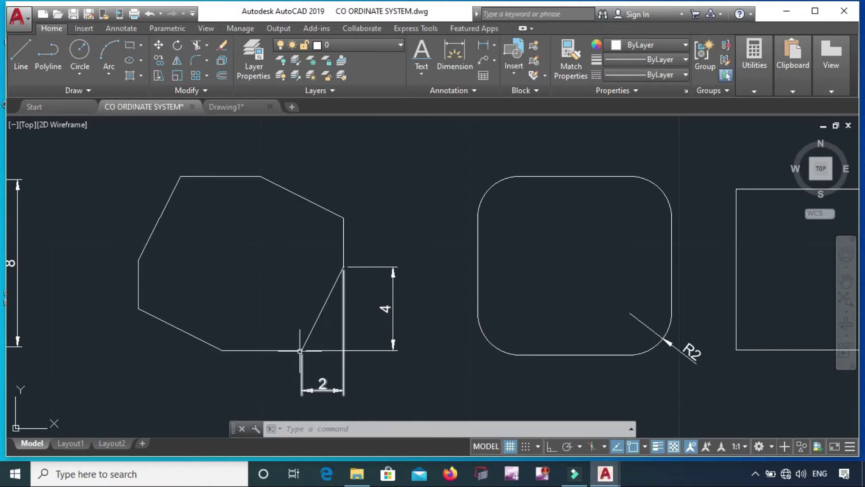
click(232, 110)
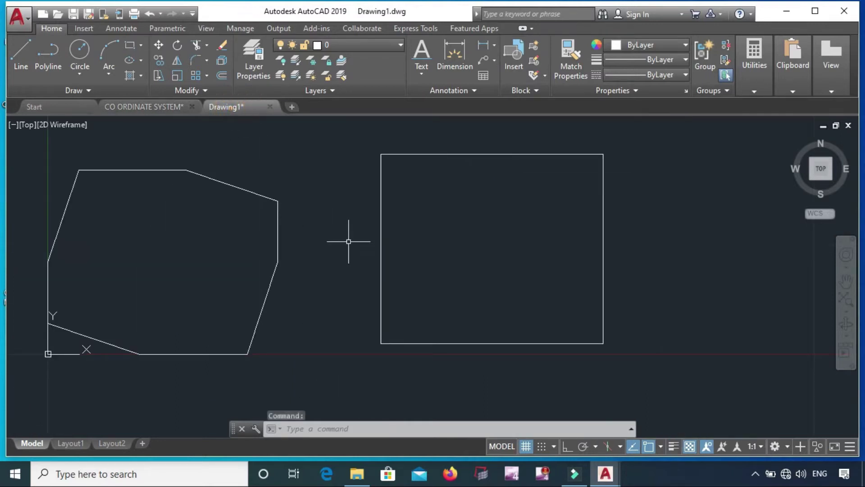
- Draw a rectangle with fillet radius 5 to the right of the plain rectangle
middle_drag(397, 251, 330, 297)
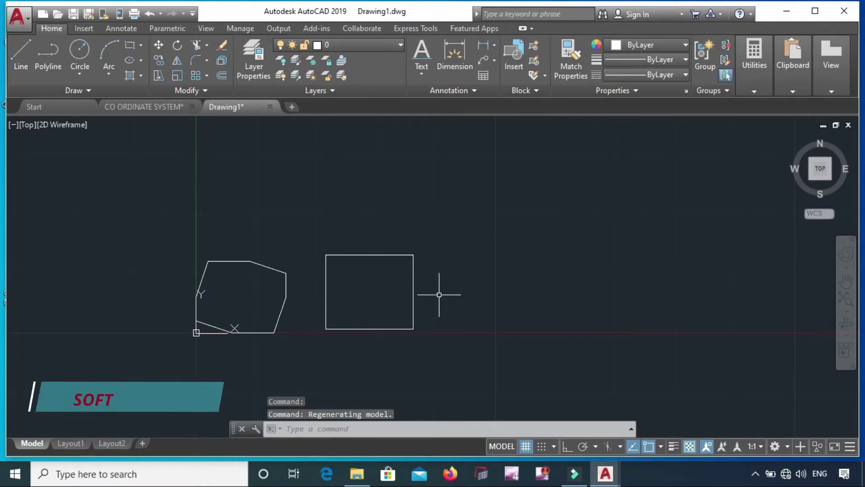
text(re)
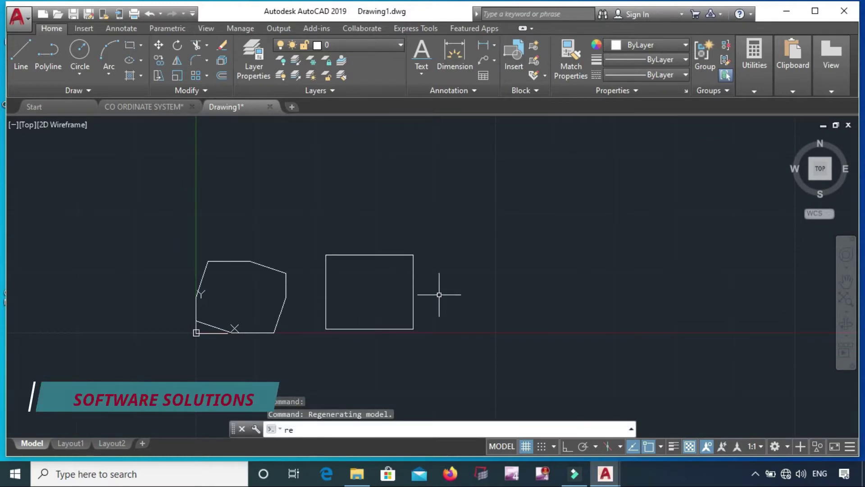
text(c)
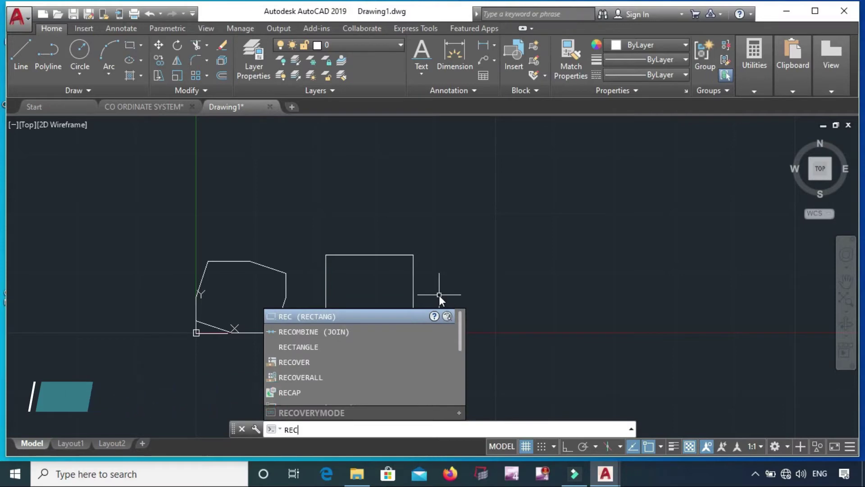
key(Return)
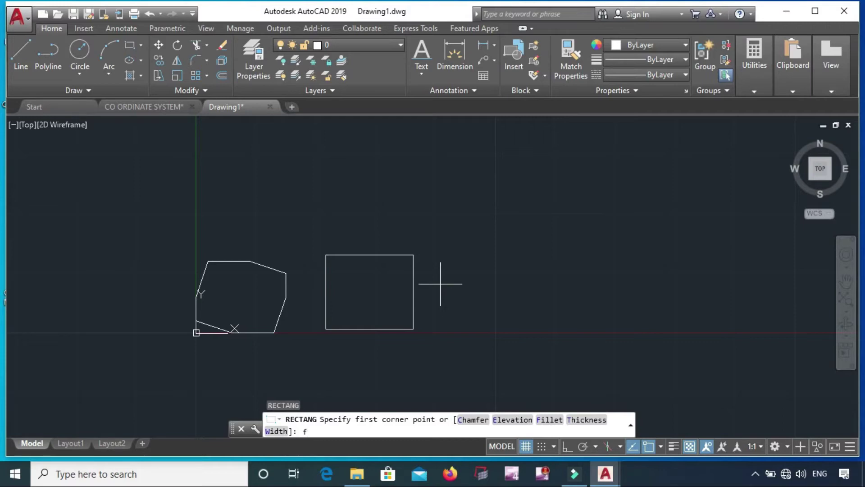
key(Return)
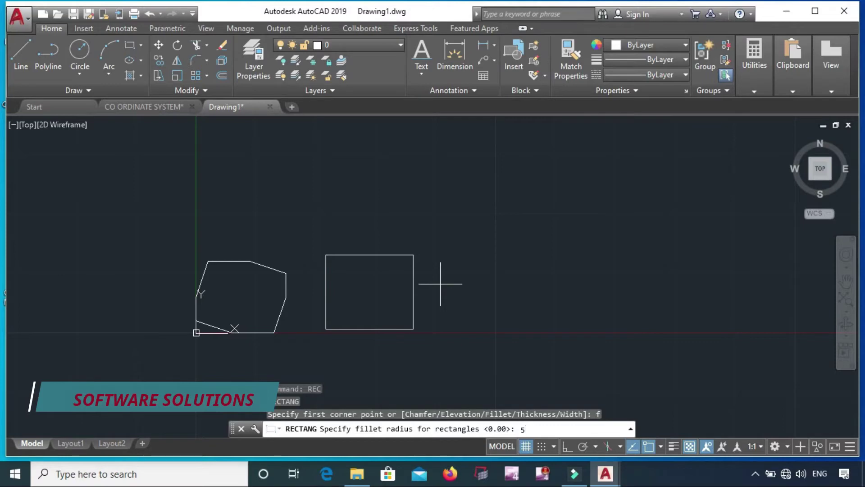
key(Return)
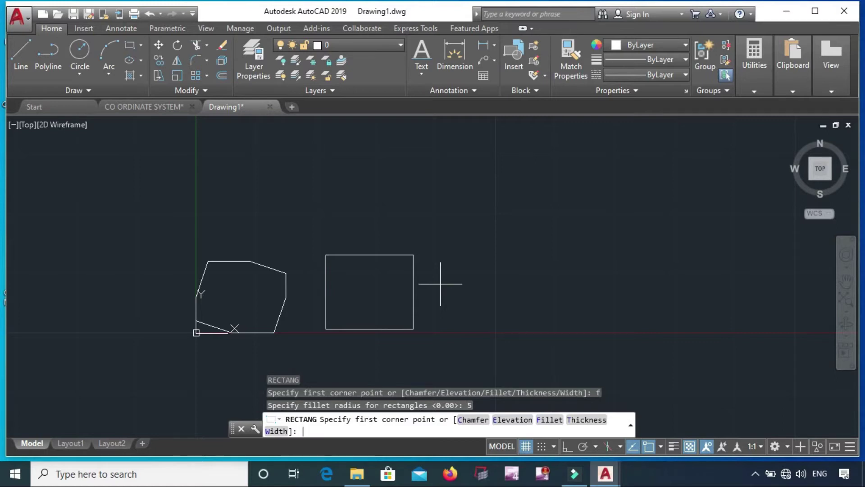
click(484, 323)
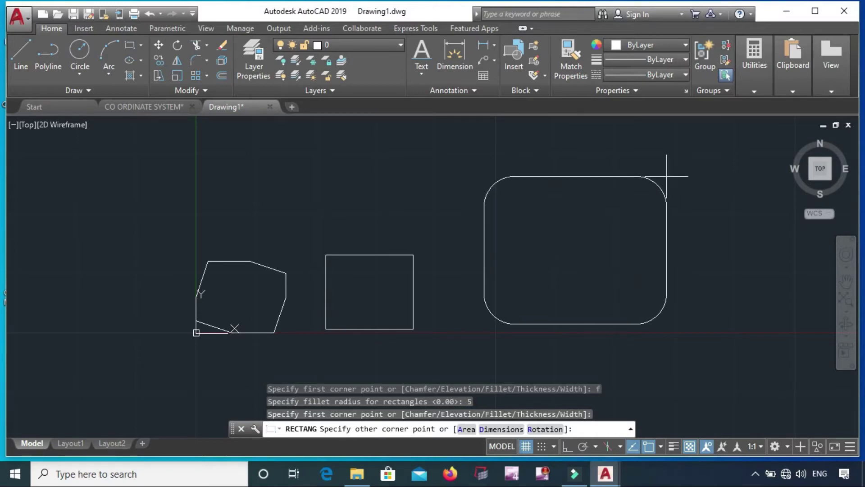
click(667, 176)
click(705, 151)
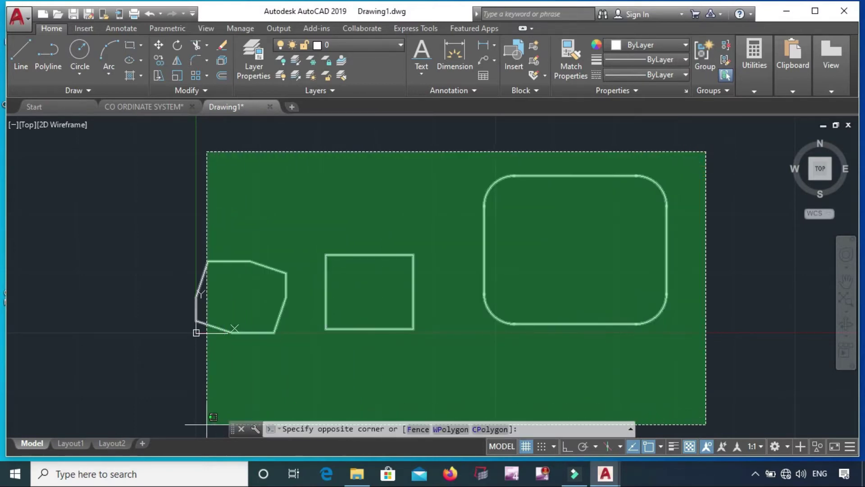
- Select the three rectangles, then draw a rectangle from 0,0 at elevation 5 with fillet radius 0
click(142, 395)
text(rec)
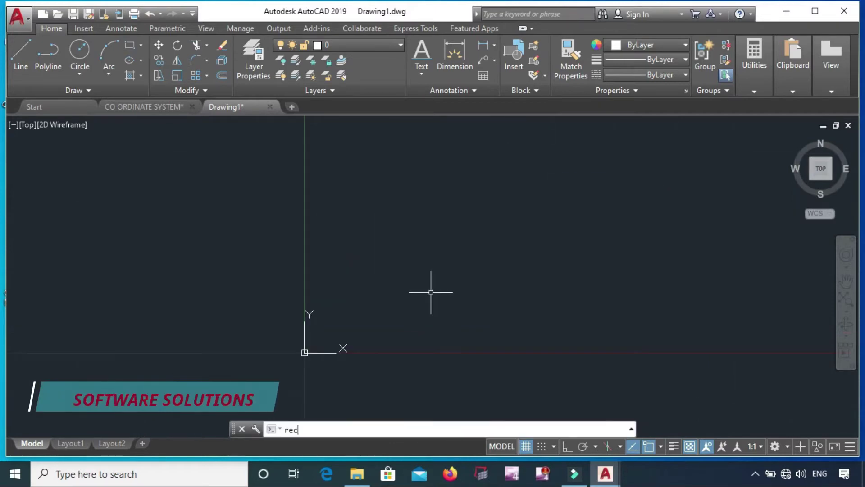
key(Return)
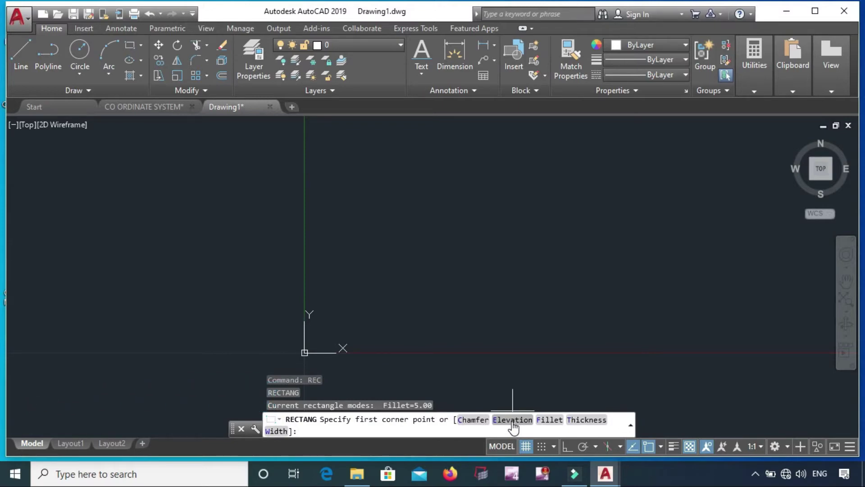
text(e)
key(Return)
text(5)
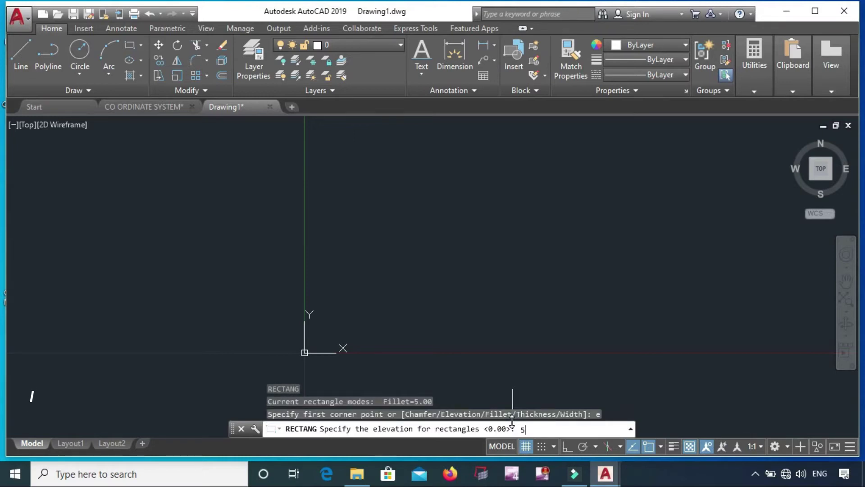
key(Return)
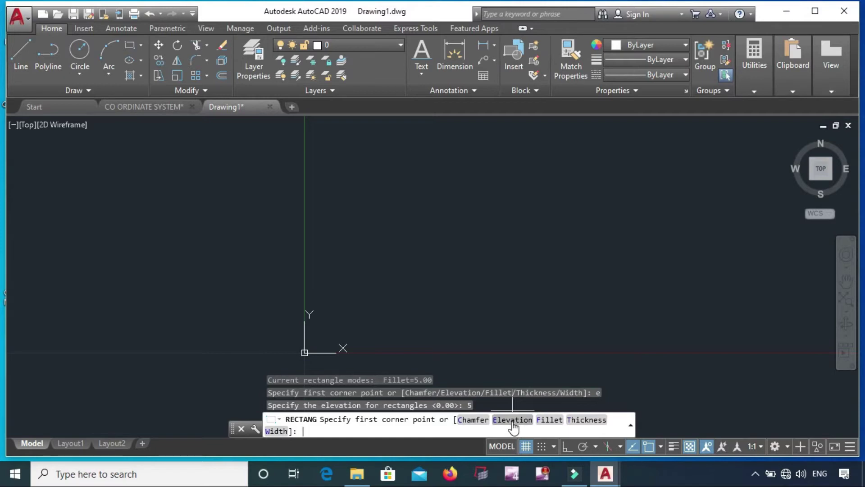
text(f)
key(Return)
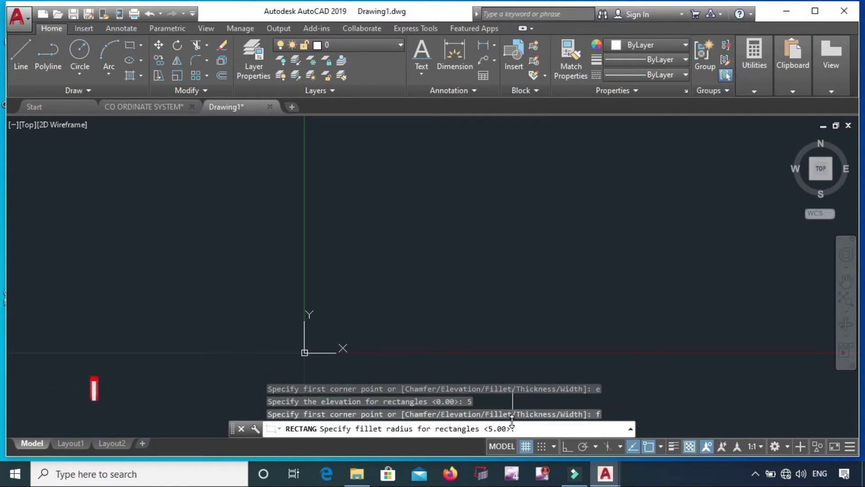
text(0)
key(Return)
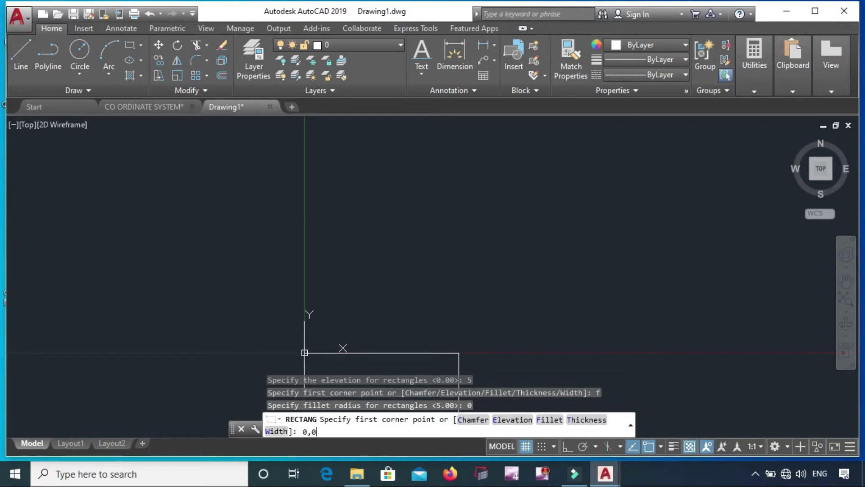
key(Return)
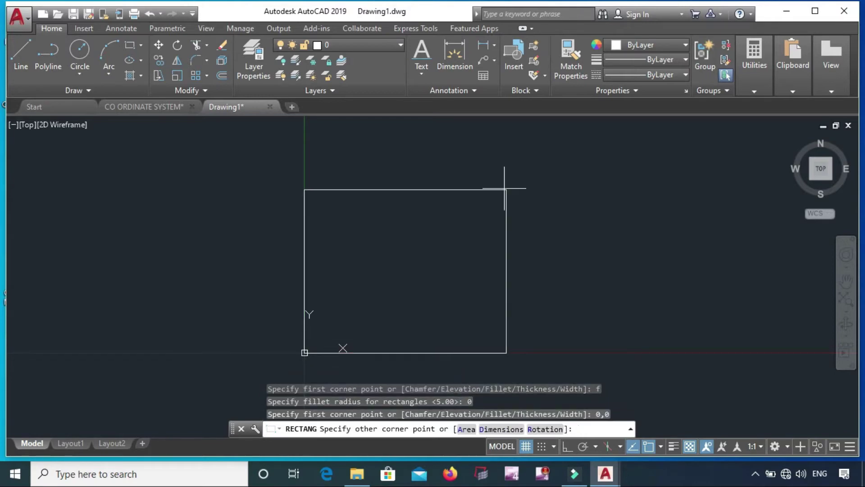
click(612, 162)
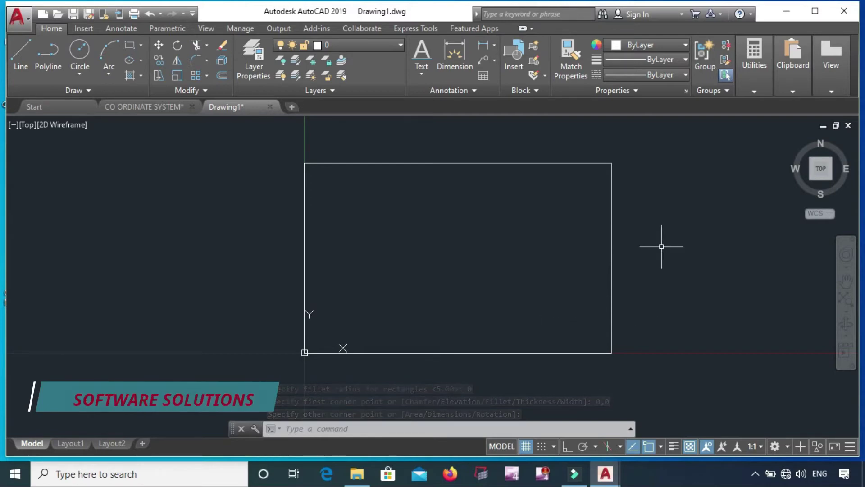
- Orbit the elevated rectangle from the Home view to the Front view, then go to CO ORDINATE SYSTEM
click(792, 140)
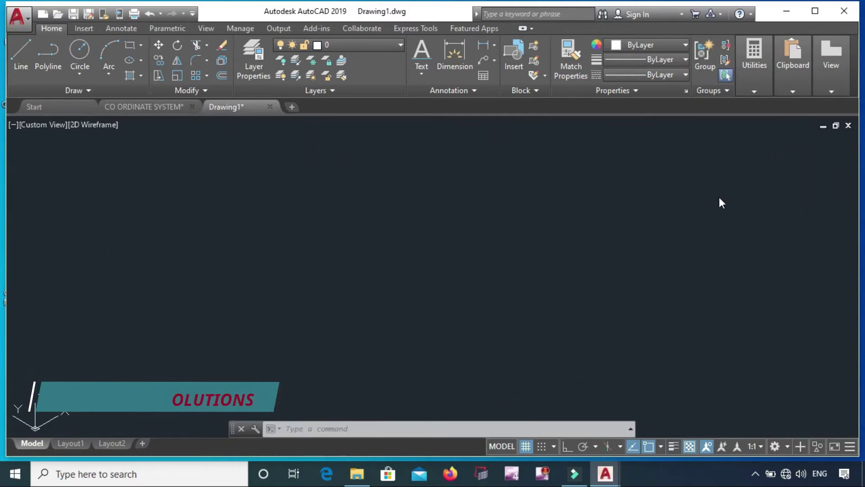
shift+middle_drag(590, 295, 574, 236)
mouse_move(599, 271)
shift+middle_down()
mouse_move(550, 280)
mouse_move(544, 253)
shift+middle_up()
shift+middle_drag(544, 284, 540, 235)
click(829, 164)
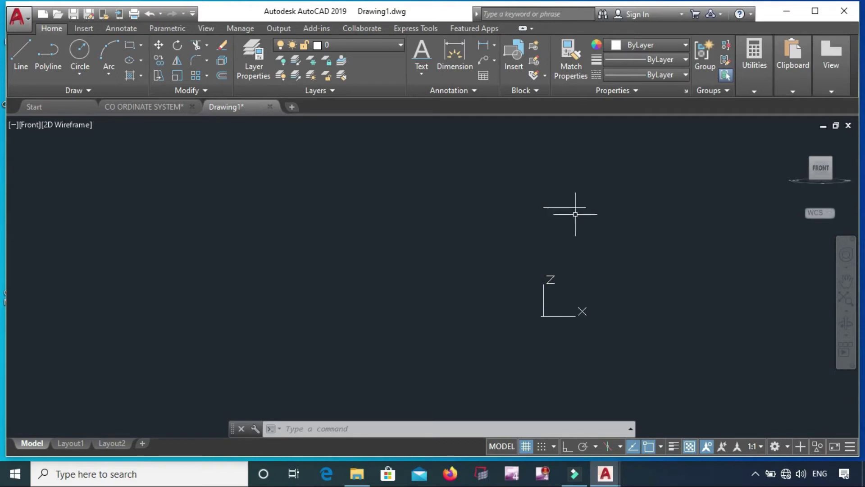
click(144, 106)
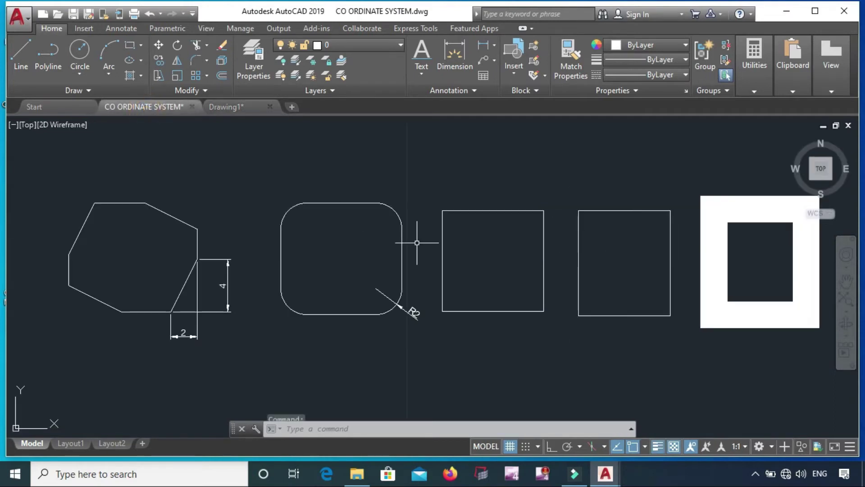
mouse_move(820, 168)
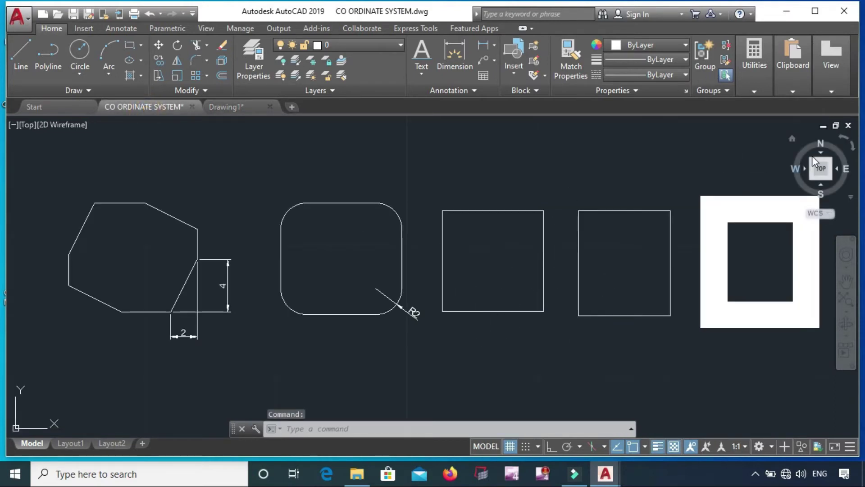
- Zoom and orbit the CO ORDINATE SYSTEM sample rectangles in 3D, then return to Drawing1
click(792, 139)
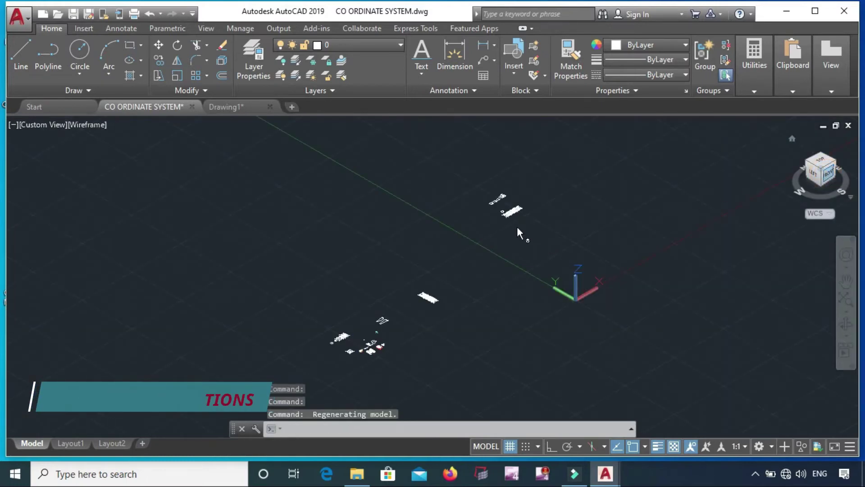
scroll(582, 277, up, 6)
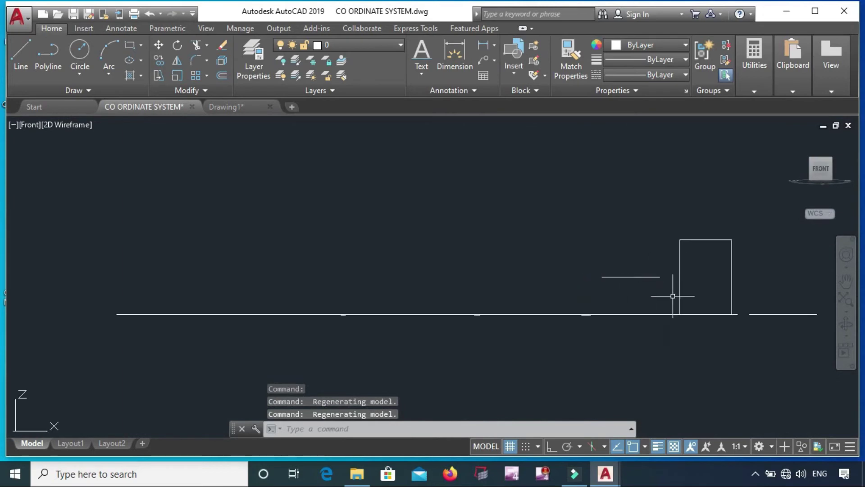
scroll(642, 293, down, 4)
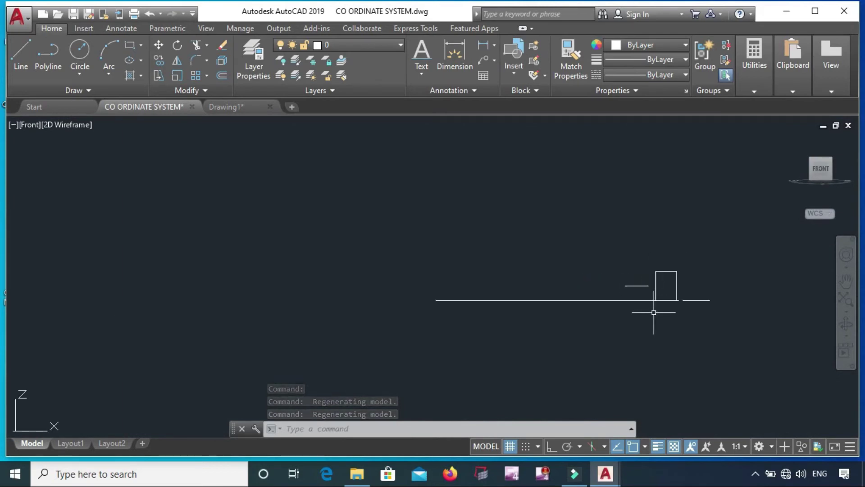
scroll(654, 302, up, 2)
scroll(640, 292, up, 4)
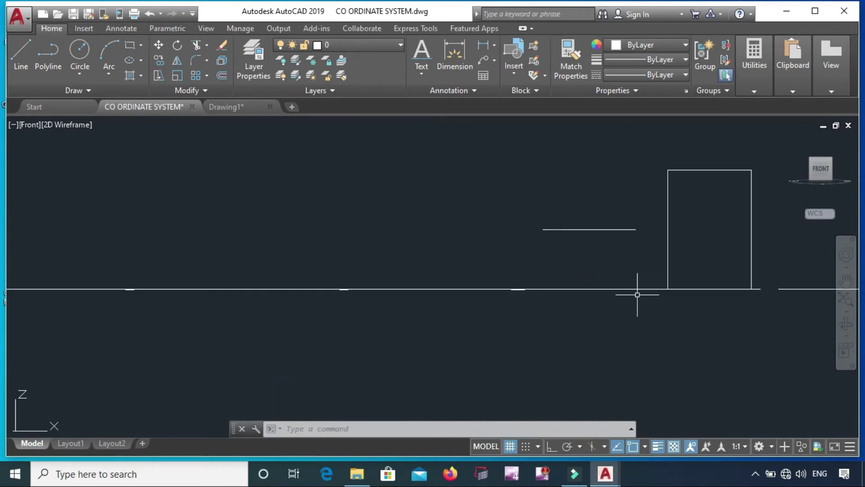
shift+middle_drag(590, 266, 595, 276)
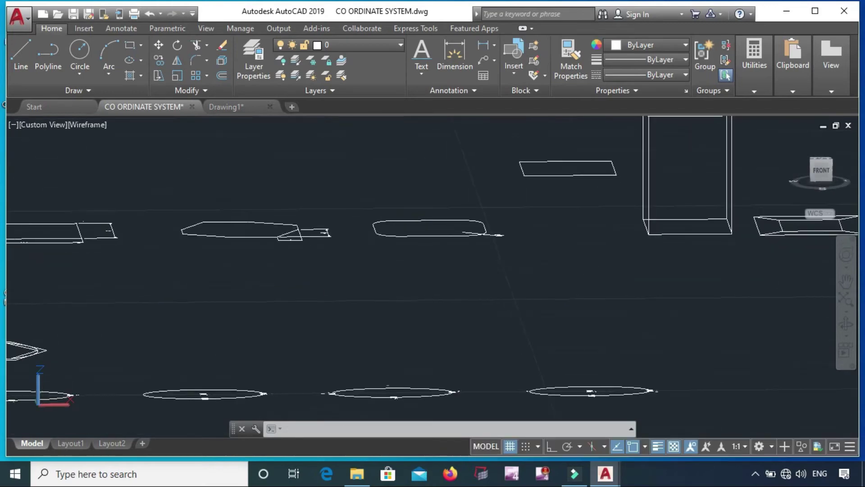
scroll(553, 160, up, 5)
scroll(551, 261, down, 3)
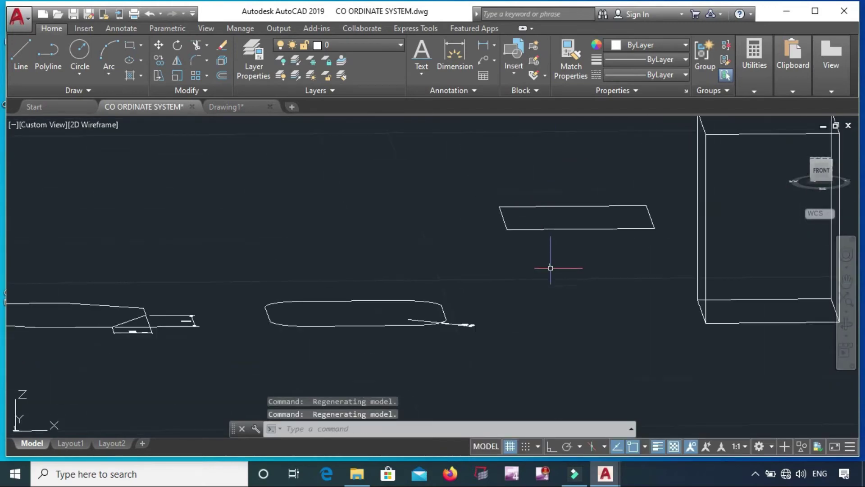
mouse_move(657, 251)
shift+middle_down()
mouse_move(618, 270)
mouse_move(628, 334)
shift+middle_up()
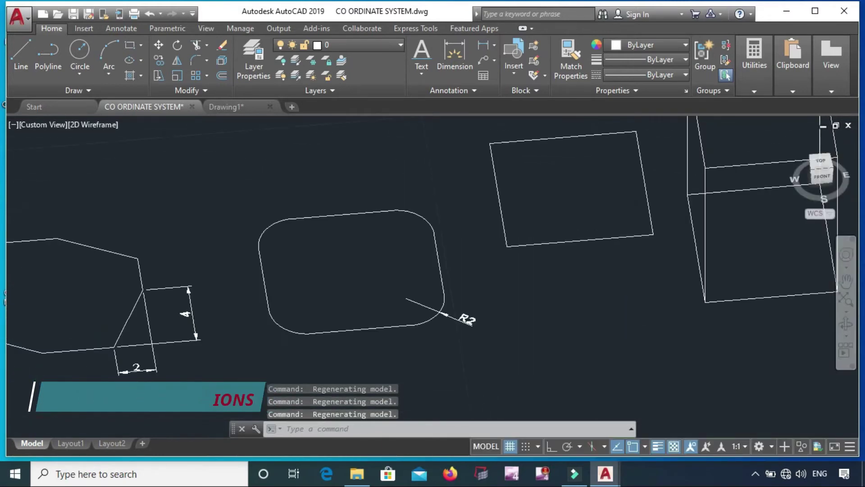
scroll(625, 320, down, 8)
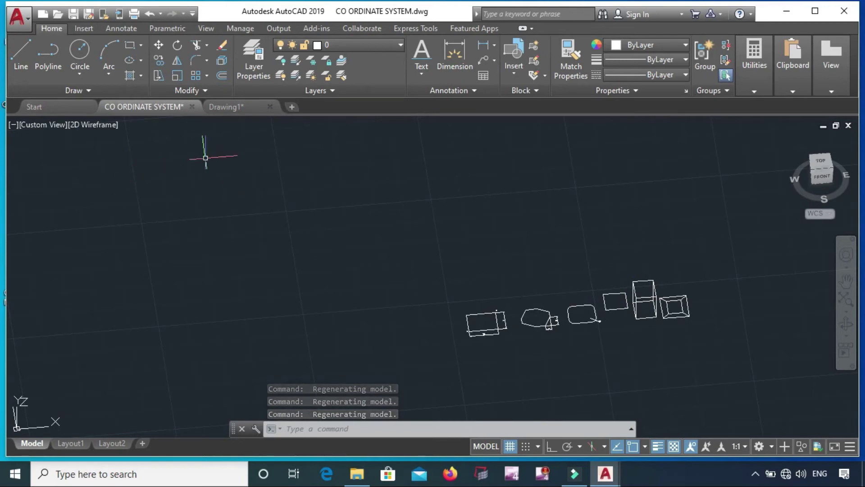
click(230, 106)
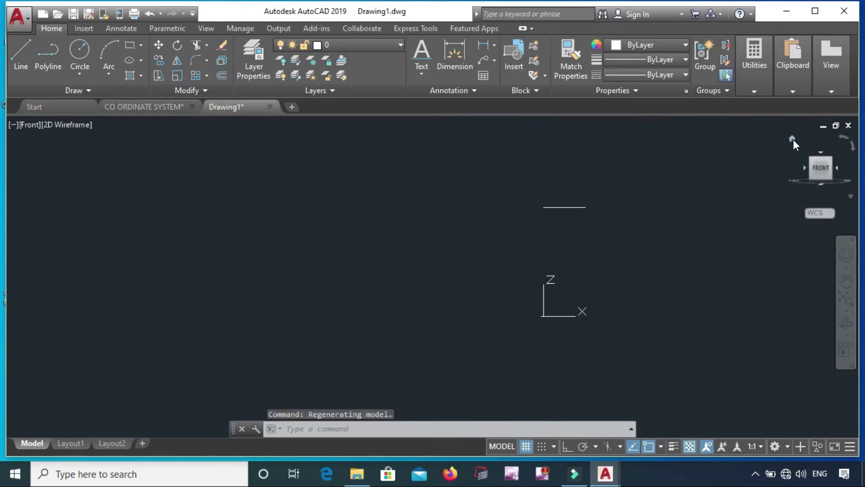
- Return Drawing1 to the top view and erase the elevated rectangle
click(792, 139)
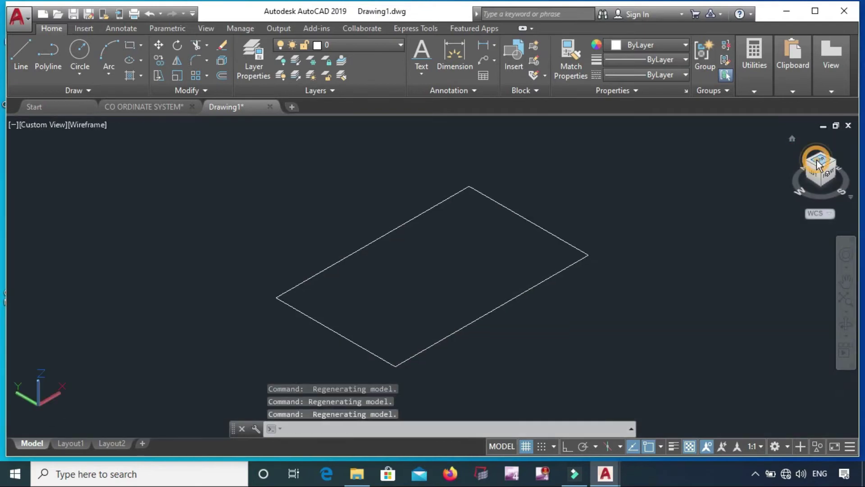
click(819, 165)
click(618, 167)
click(538, 307)
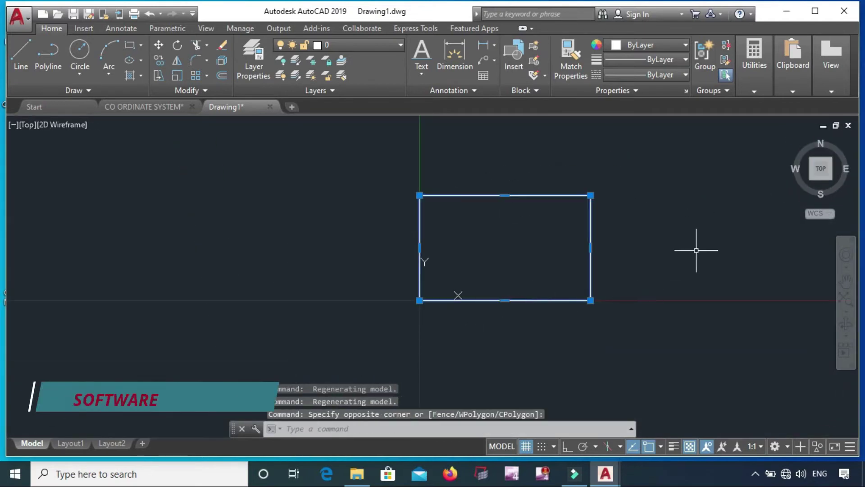
key(Delete)
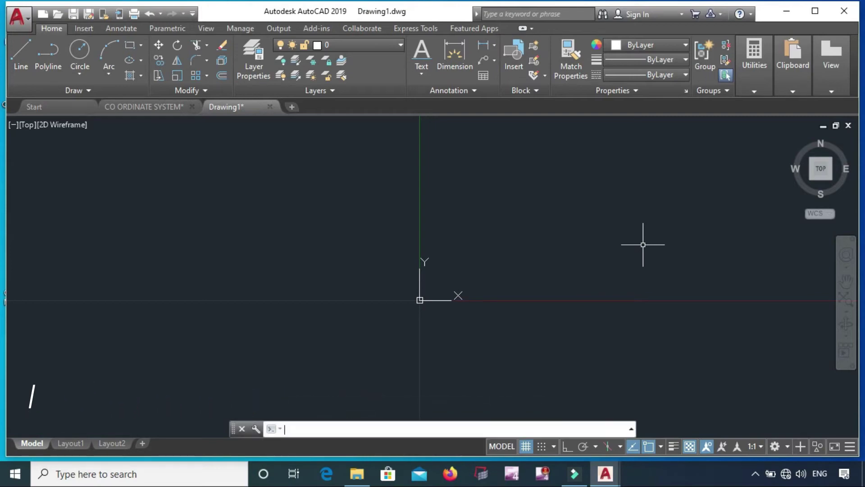
- Draw a rectangle from 0,0 to 5,5 with thickness 10 and elevation 0
text(rec)
key(Return)
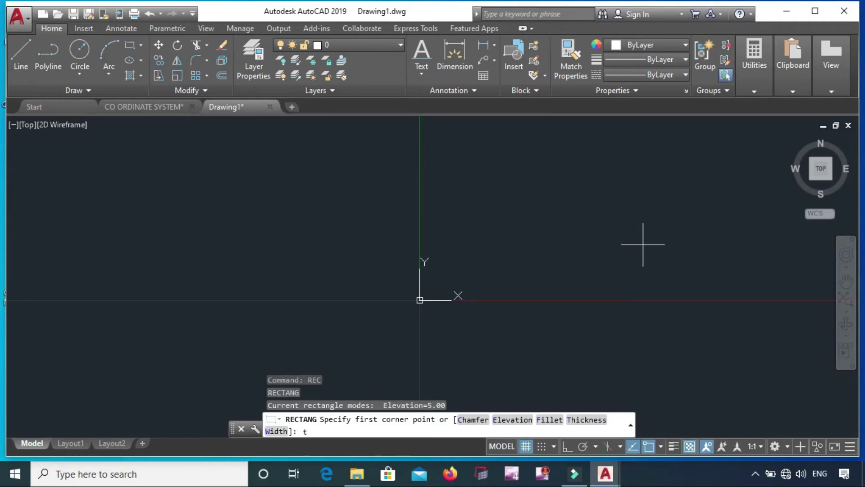
key(Return)
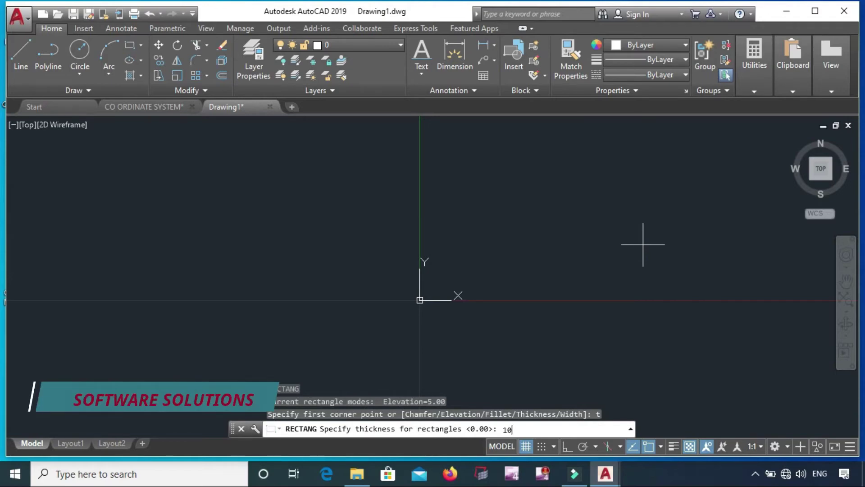
key(Return)
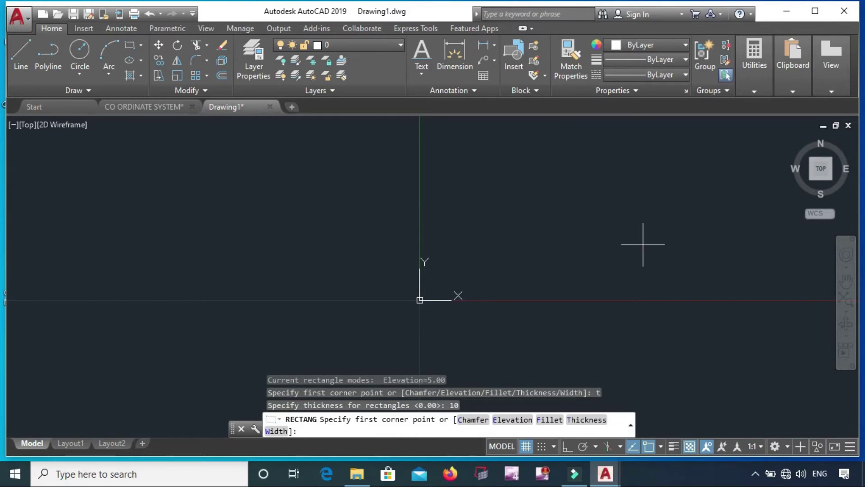
text(e)
key(Return)
text(0)
key(Return)
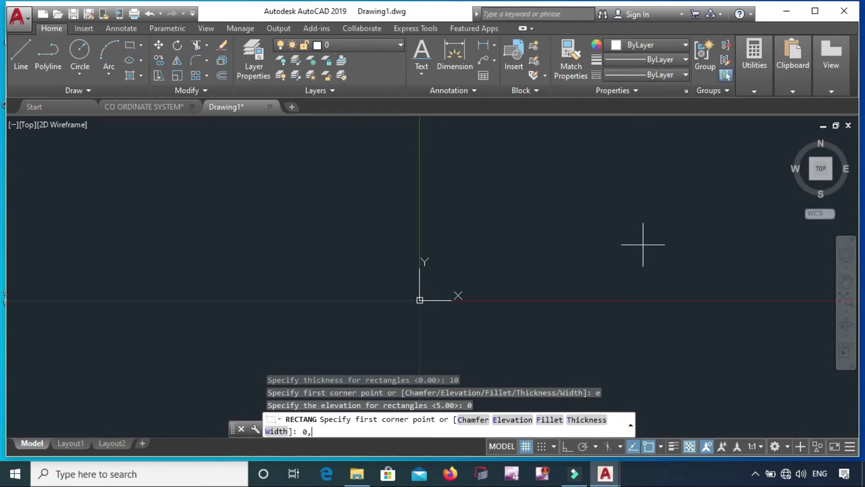
text(0)
key(Return)
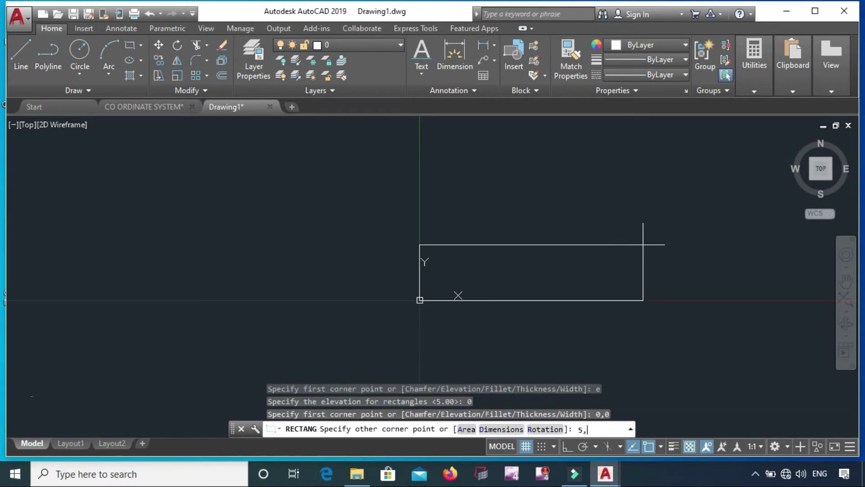
text(5)
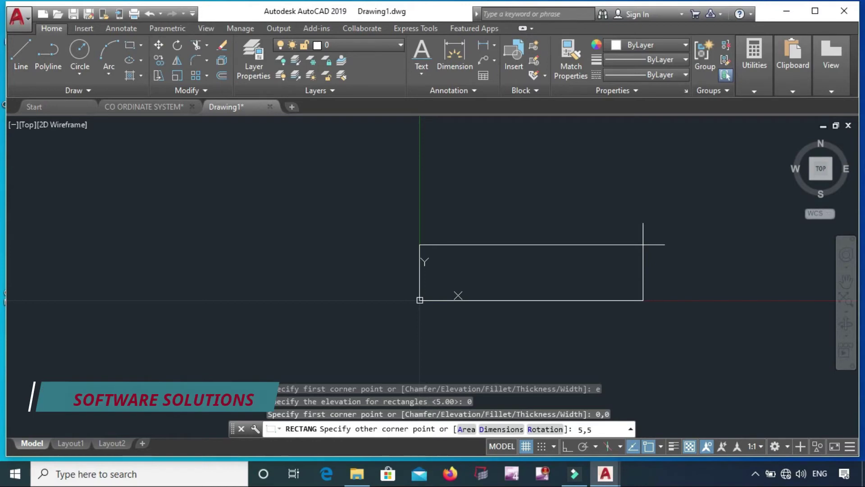
key(Return)
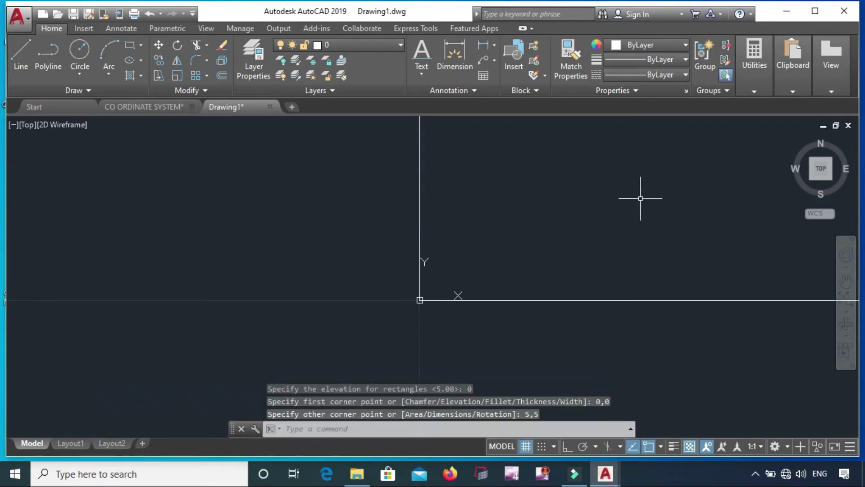
- Orbit around the thickness-10 box in 3D, then return to the top view
mouse_move(798, 153)
click(792, 138)
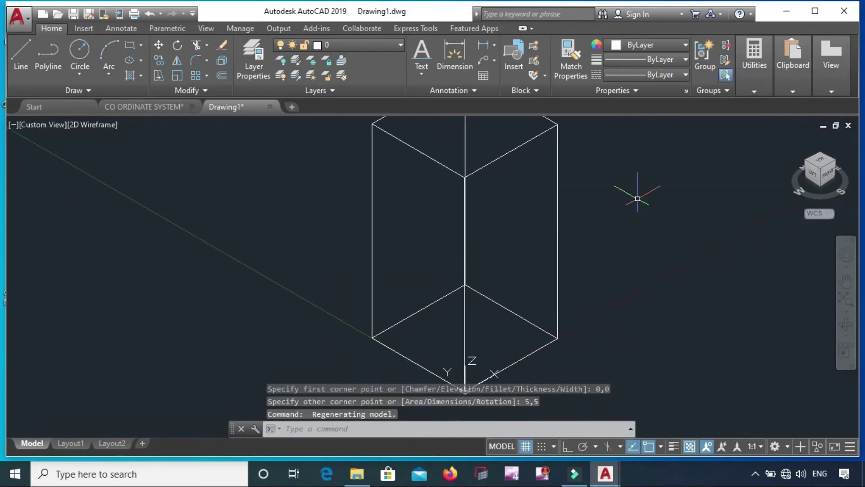
mouse_move(616, 324)
shift+middle_down()
mouse_move(579, 335)
mouse_move(506, 318)
mouse_move(636, 331)
mouse_move(583, 334)
shift+middle_up()
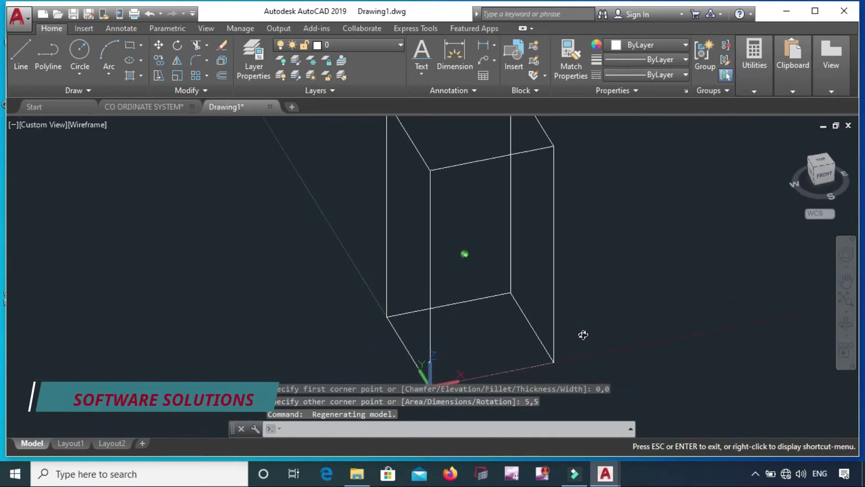
scroll(579, 331, down, 2)
scroll(586, 327, down, 1)
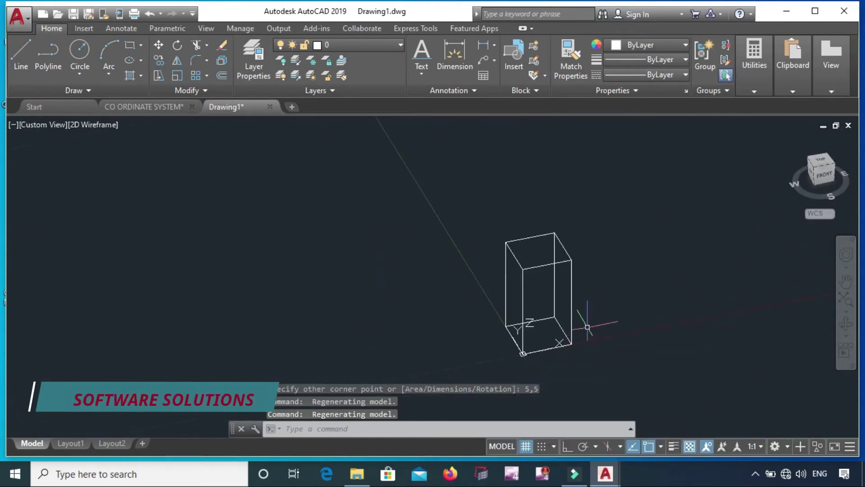
click(821, 160)
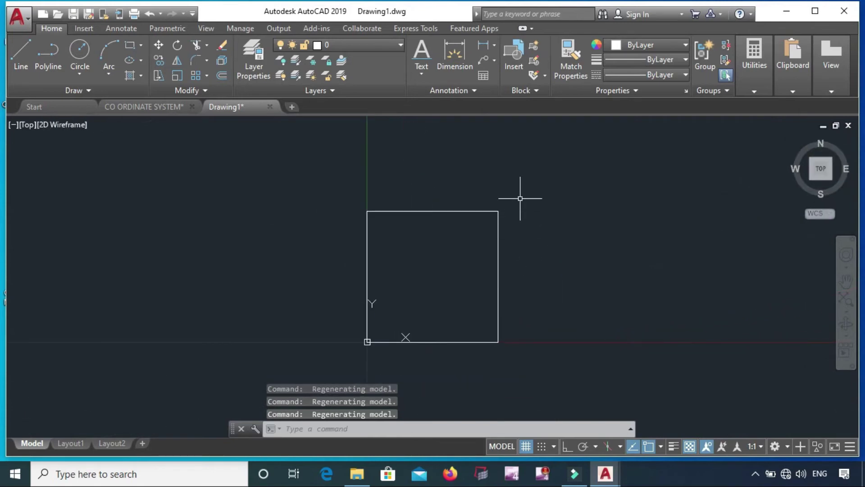
- Erase the box and start a new rectangle
drag(518, 194, 448, 276)
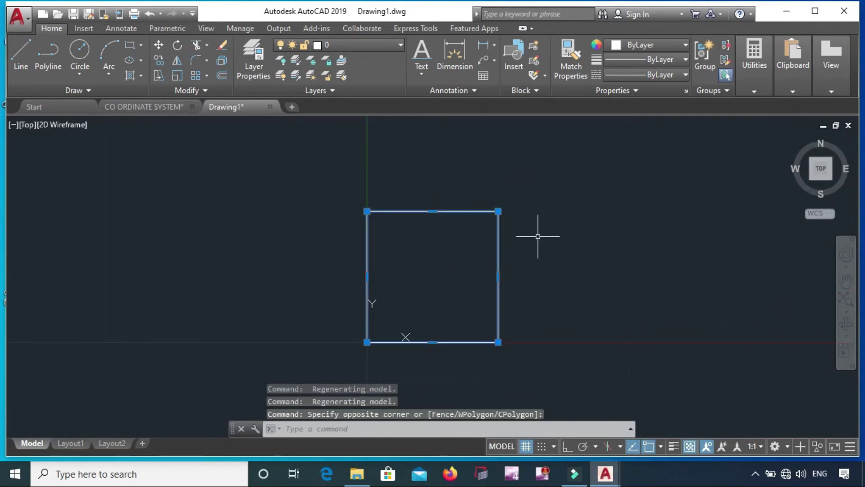
key(Delete)
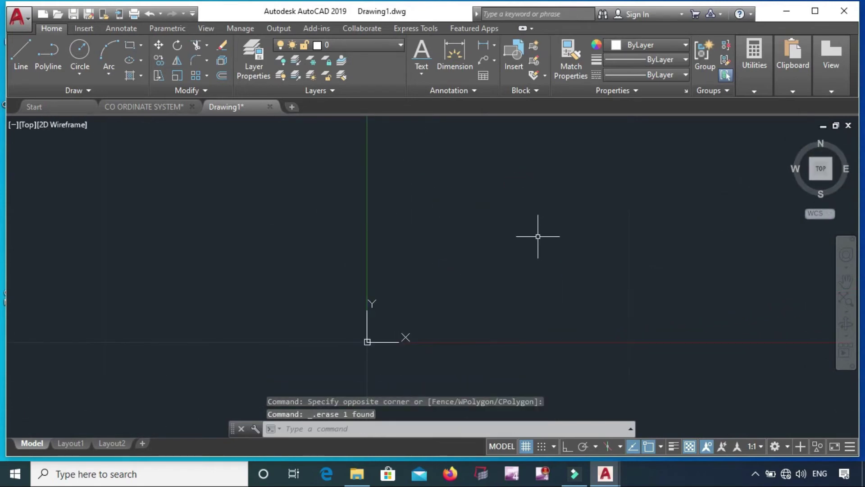
text(rec)
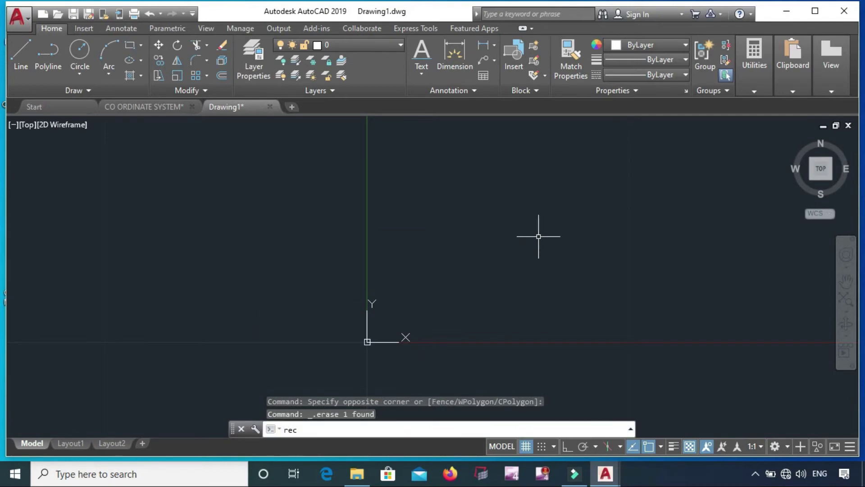
key(Return)
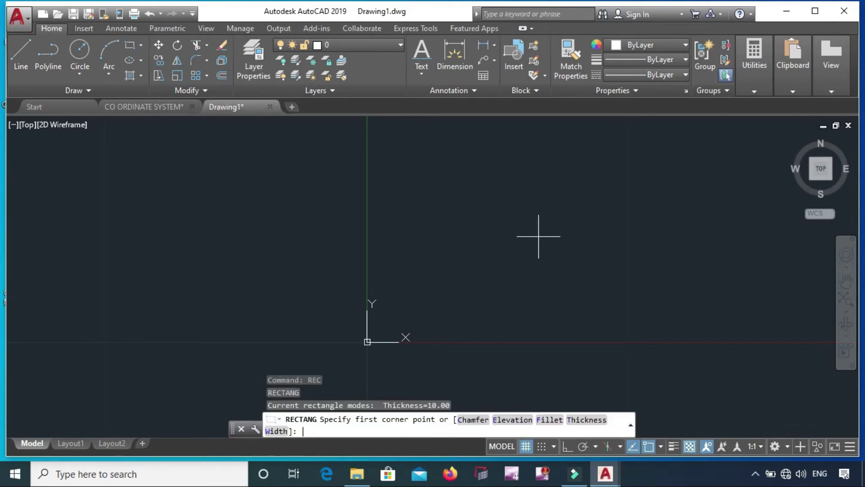
- Draw a rectangle from 0,0 with line width 2 and thickness 0
text(w)
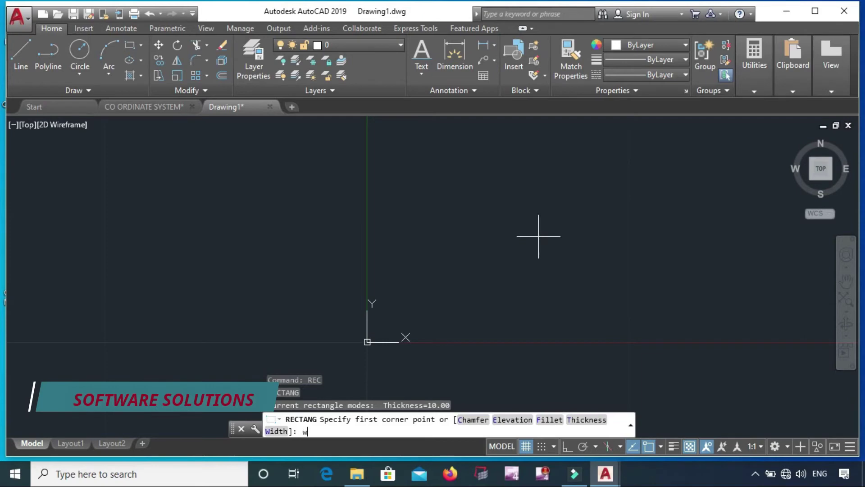
key(Return)
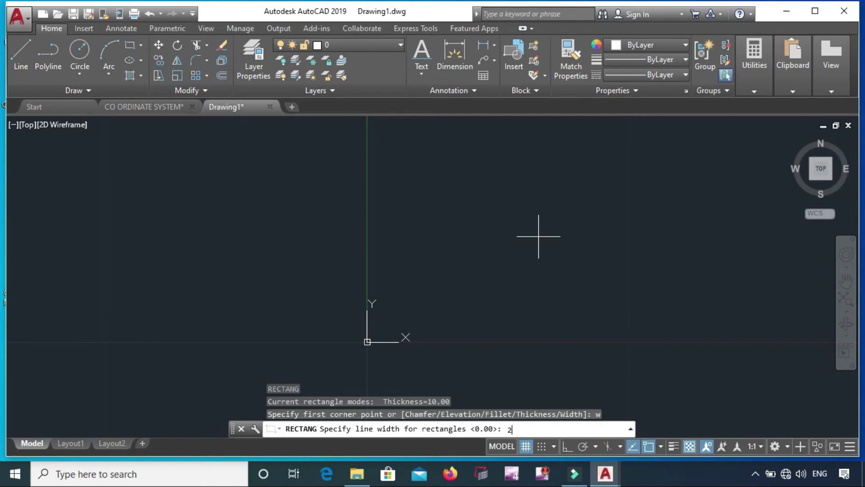
key(Return)
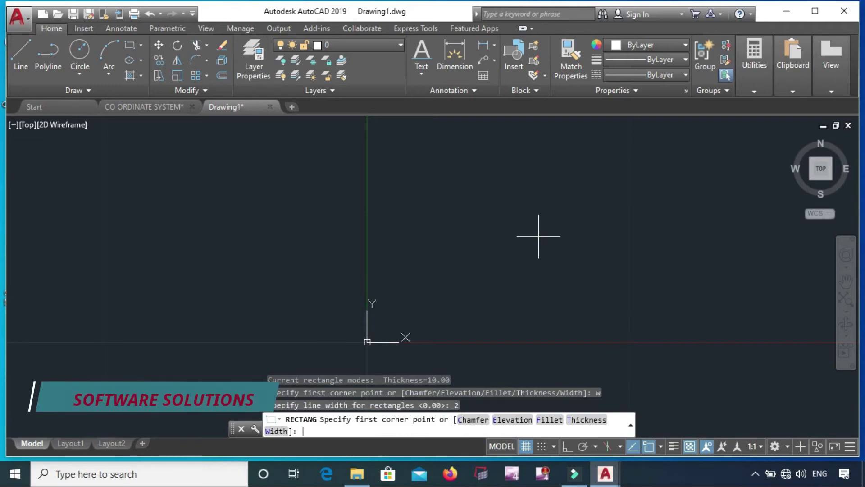
text(t)
key(Return)
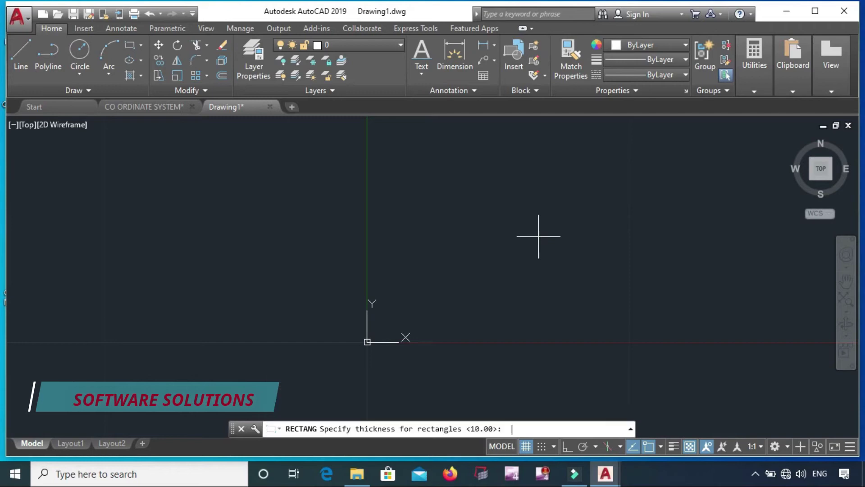
text(0)
key(Return)
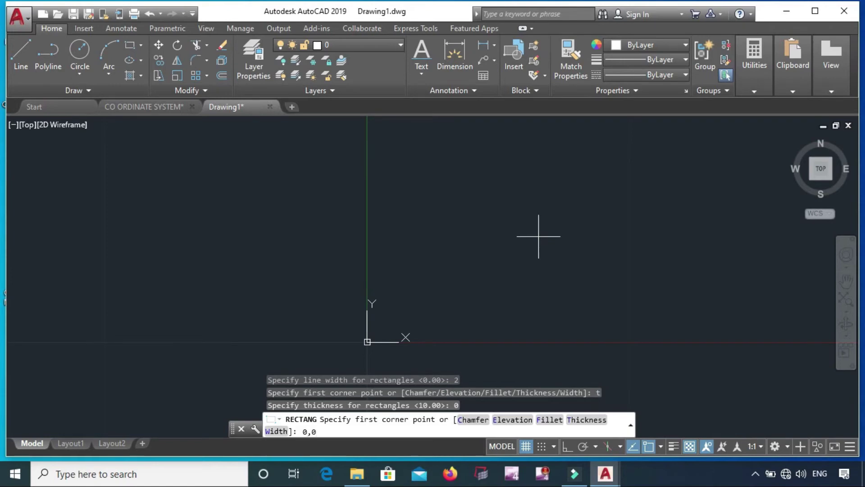
key(Return)
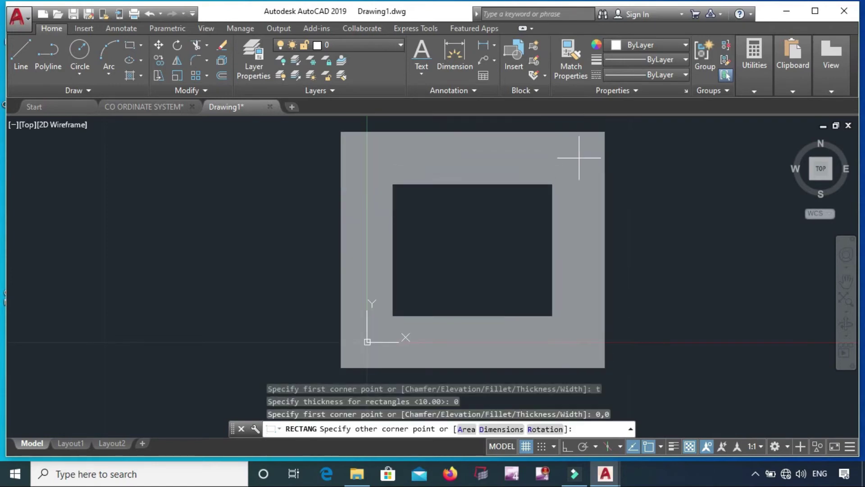
click(579, 157)
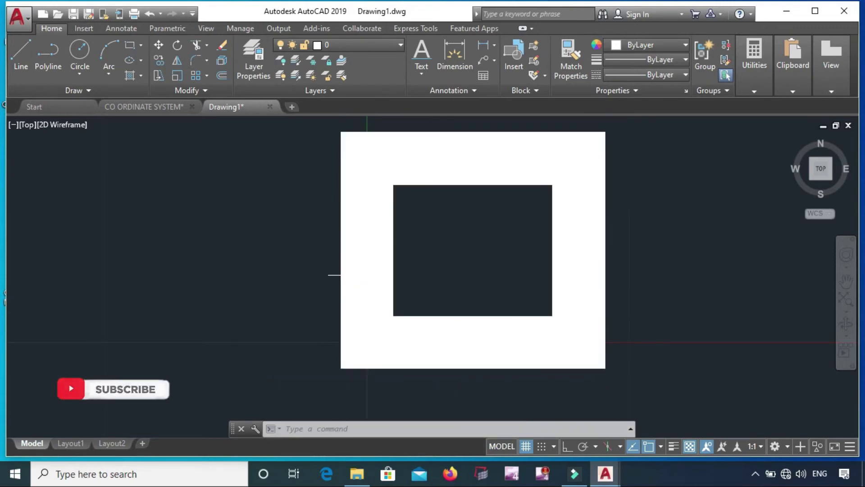
- Inspect the wide-edged rectangle from an isometric 3D angle, then return to Top view
click(422, 290)
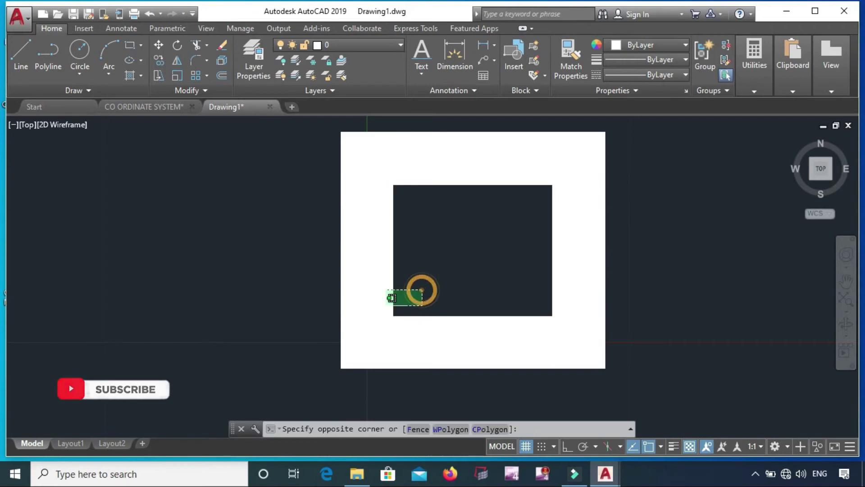
click(303, 378)
mouse_move(367, 342)
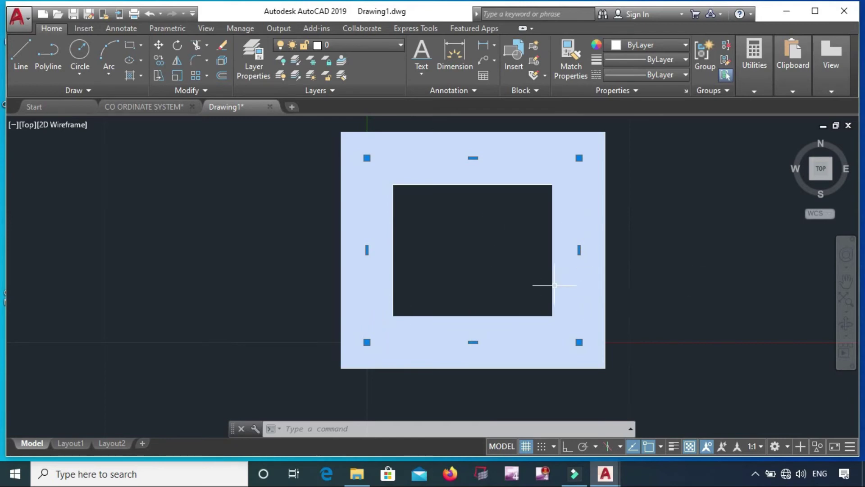
key(Escape)
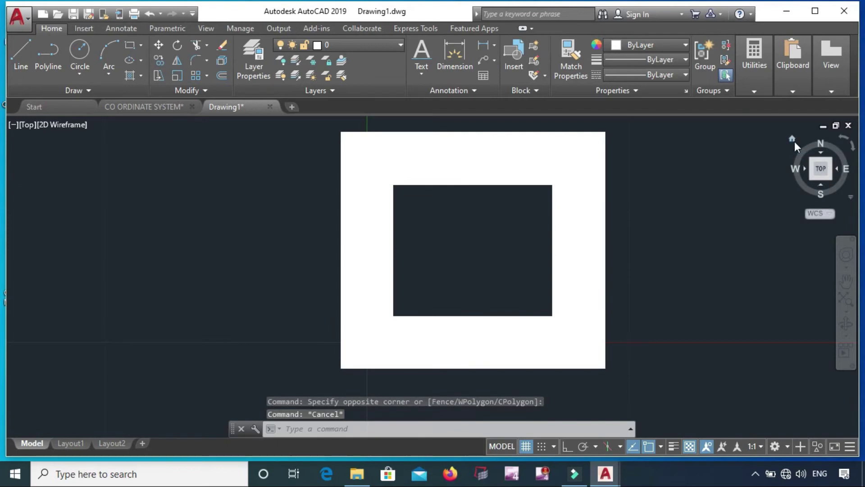
click(794, 140)
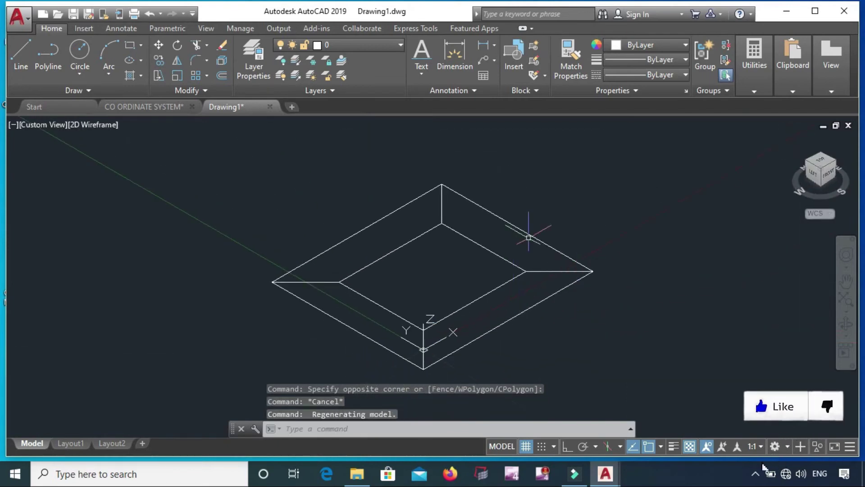
drag(818, 167, 780, 184)
click(821, 163)
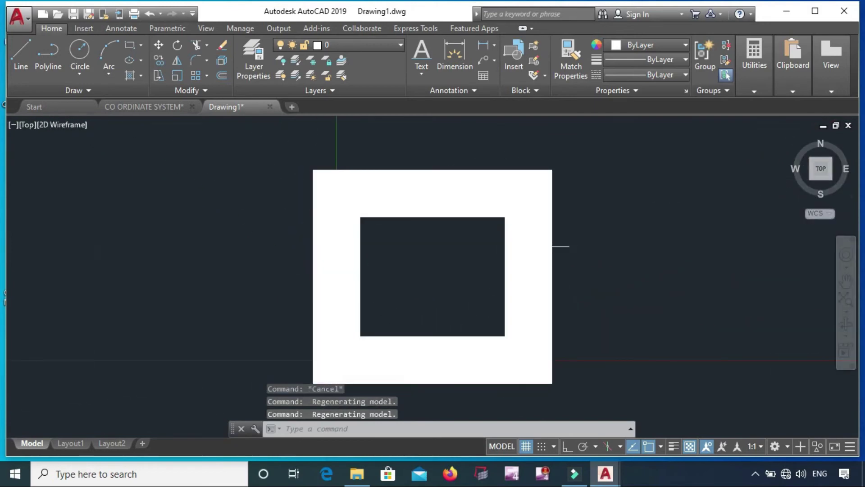
- Erase the wide-edged rectangle using a crossing selection
click(573, 220)
click(470, 302)
key(Delete)
text(re)
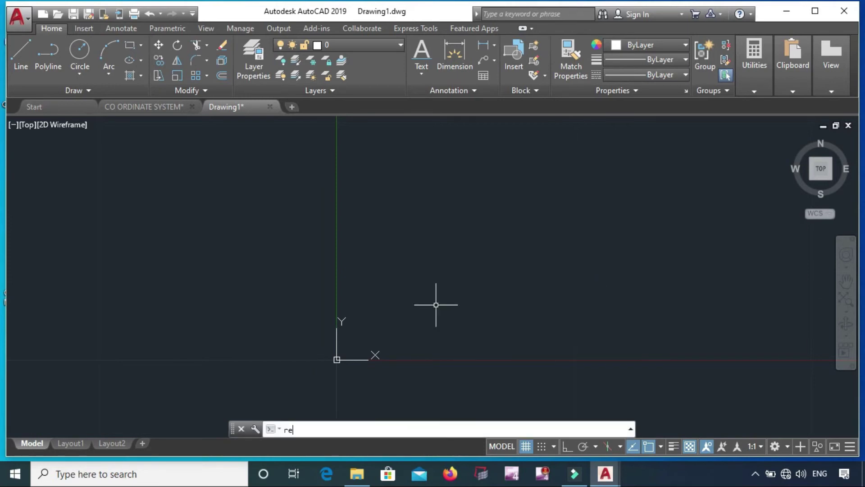
- Start a new rectangle with line width reset to 0 and first corner at 0,0
text(c)
key(Return)
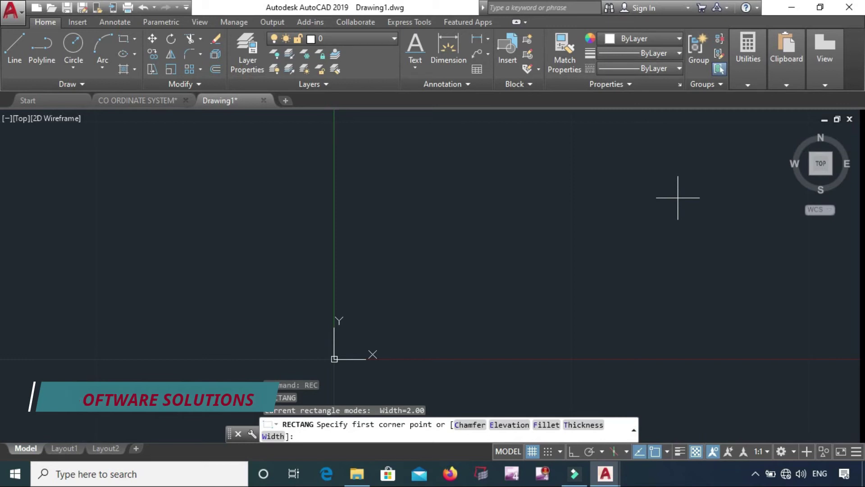
text(w)
key(Return)
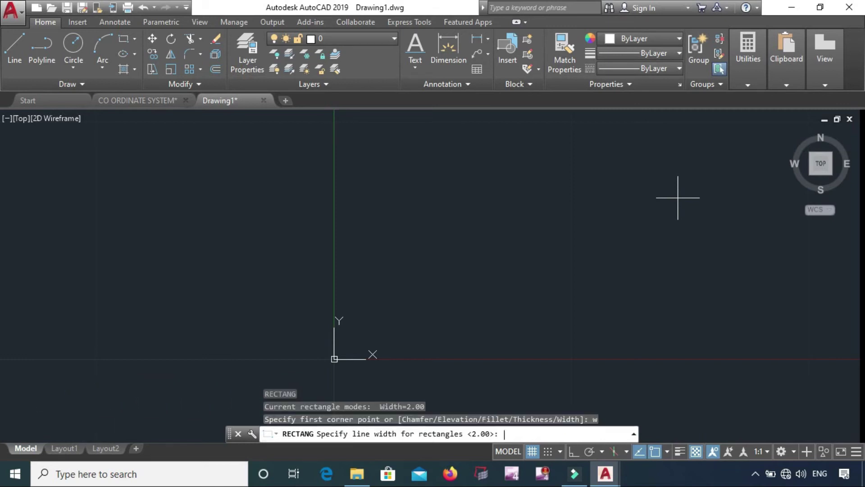
key(Return)
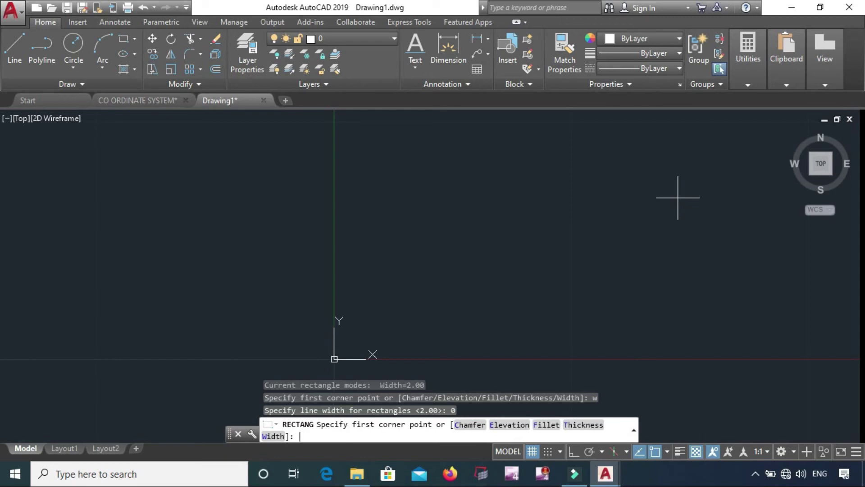
text(0,0)
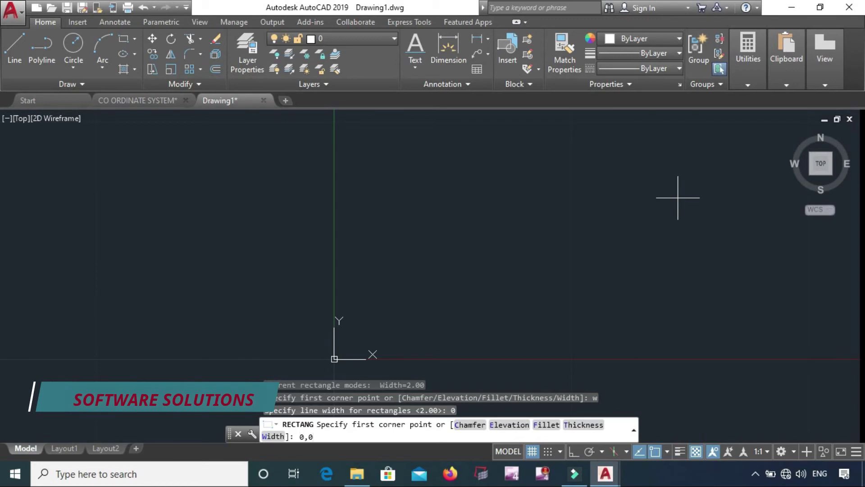
key(Return)
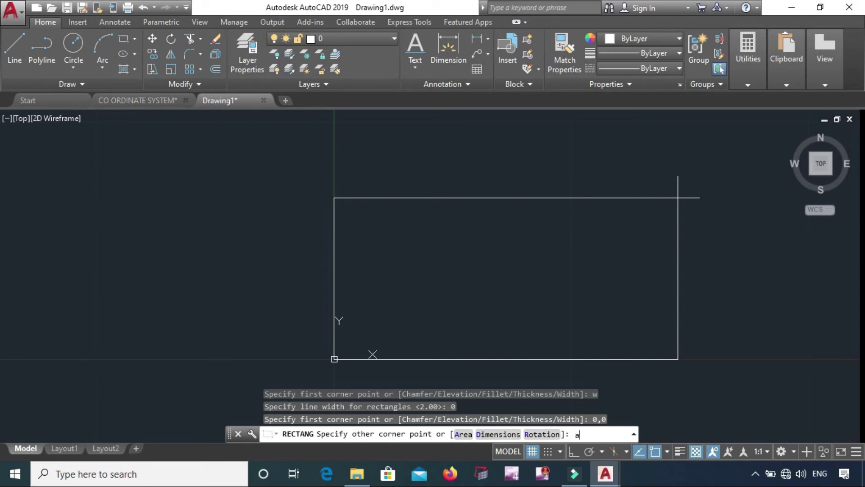
- Size the rectangle by area 150 with length 25, then zoom to view it
key(Return)
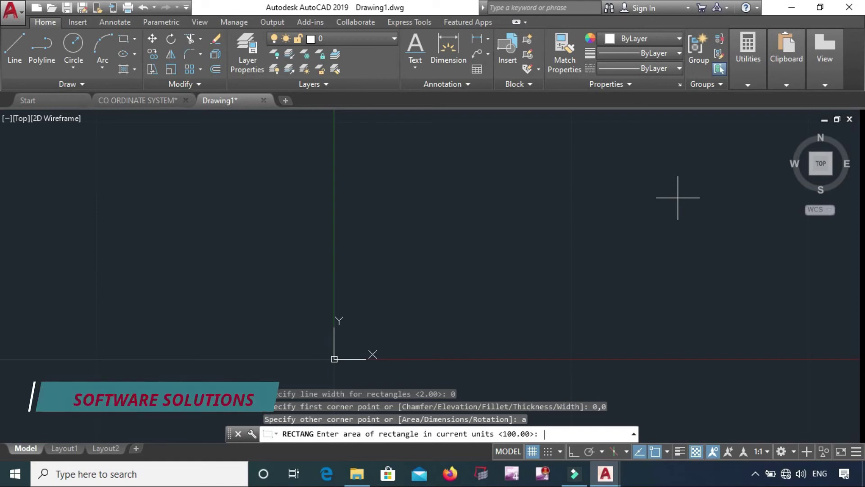
text(1)
text(50)
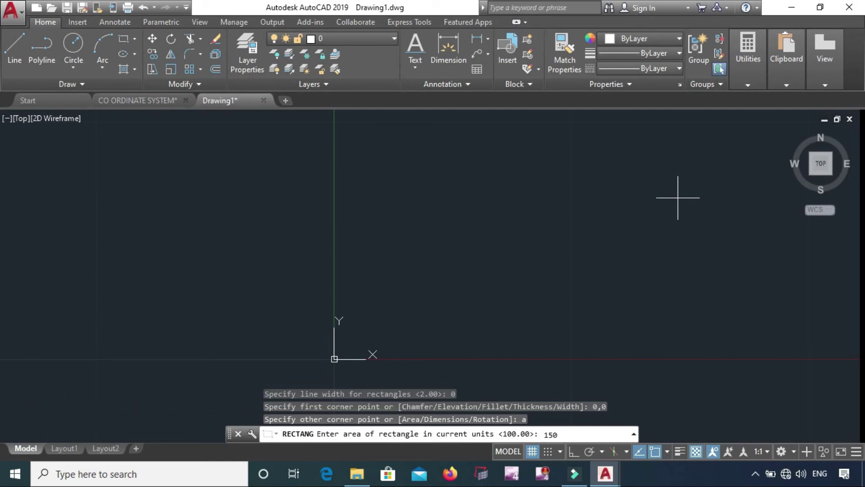
key(Return)
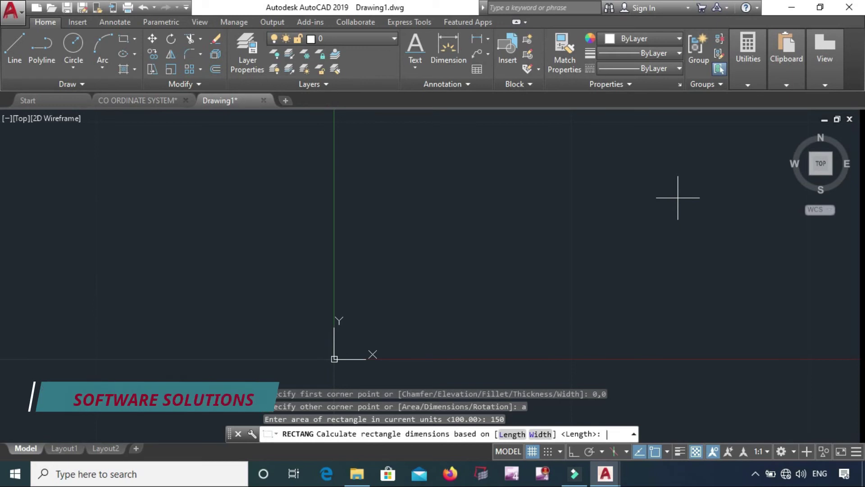
text(1)
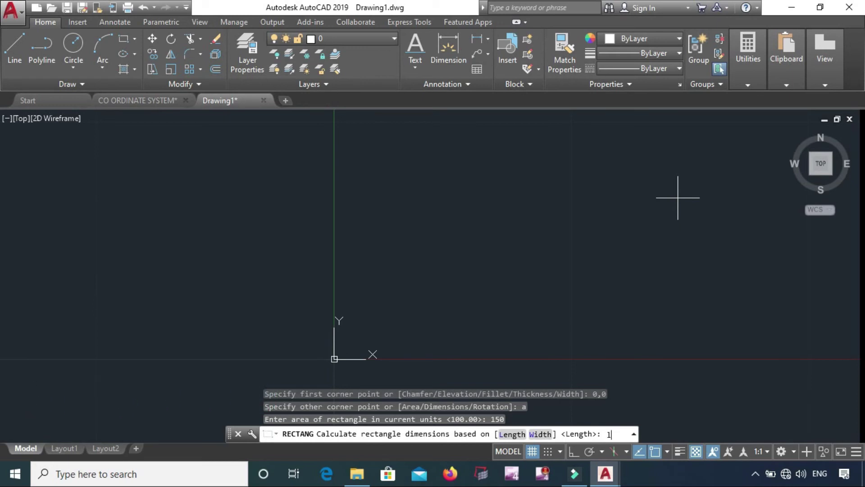
key(Return)
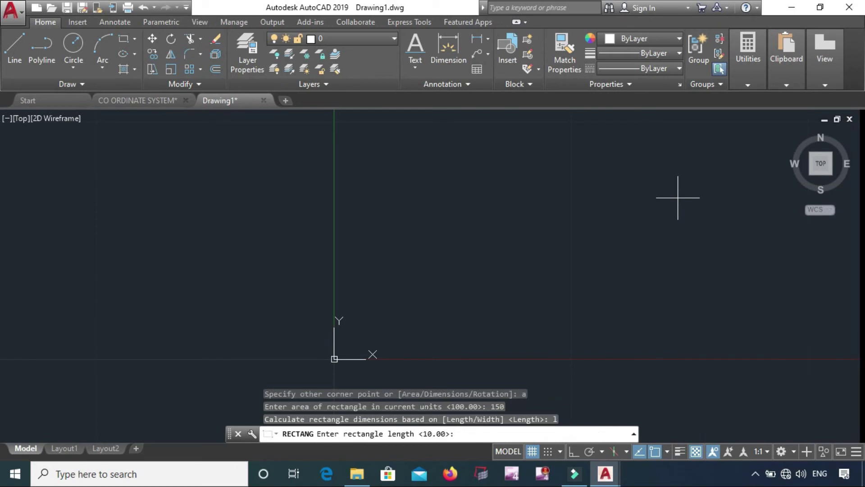
text(25)
key(Return)
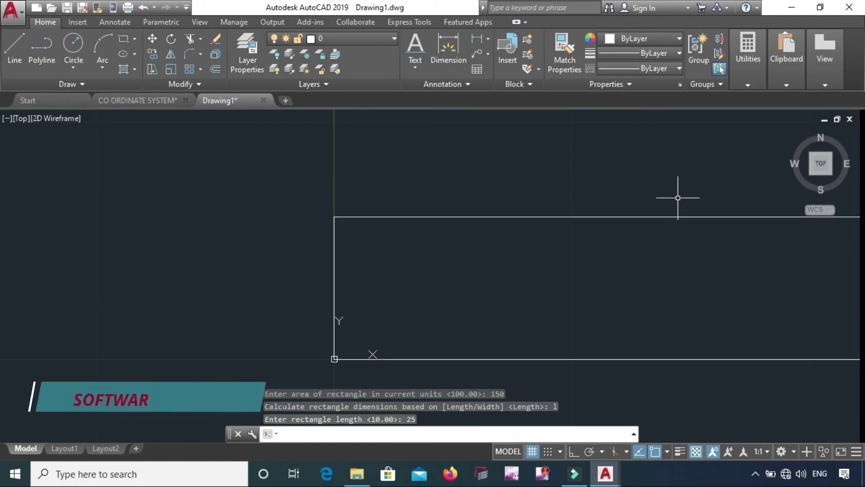
scroll(645, 188, down, 4)
scroll(645, 189, down, 4)
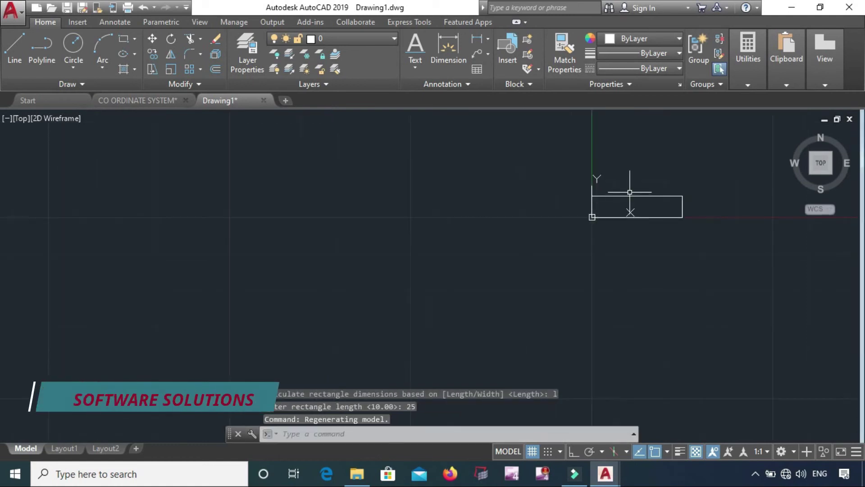
scroll(631, 185, up, 5)
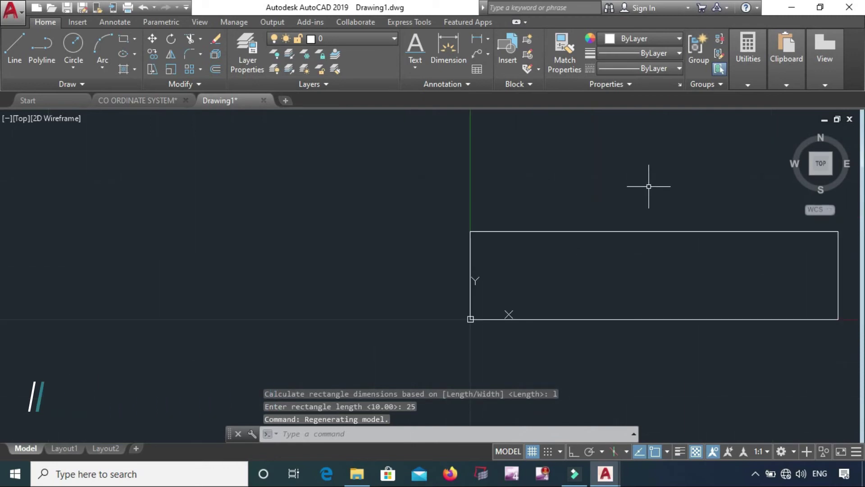
key(Escape)
scroll(512, 203, down, 2)
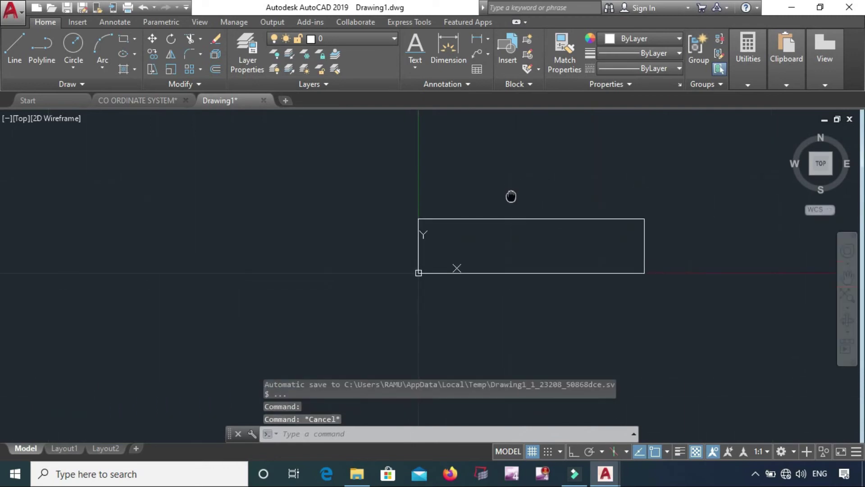
scroll(496, 203, up, 2)
- Delete the area-based rectangle with a selection window
click(575, 193)
click(517, 339)
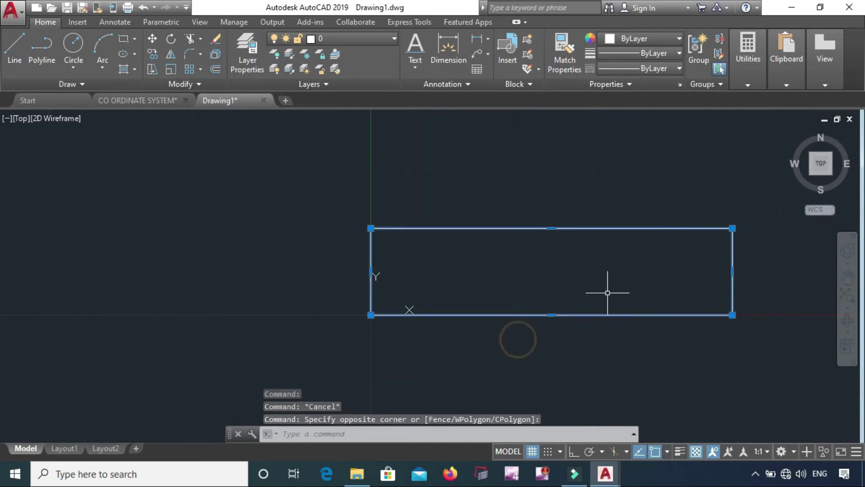
key(Delete)
- Draw a rectangle from 0,0 using Dimensions: length 25, width 54
text(r)
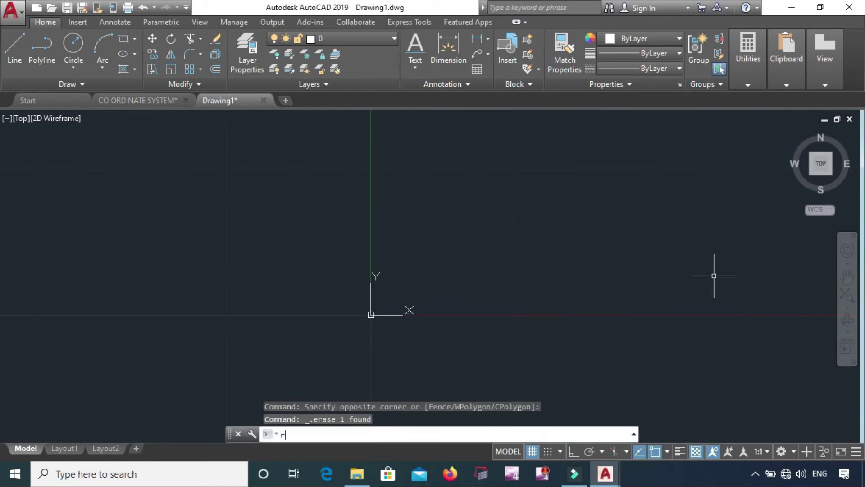
text(ec)
key(Return)
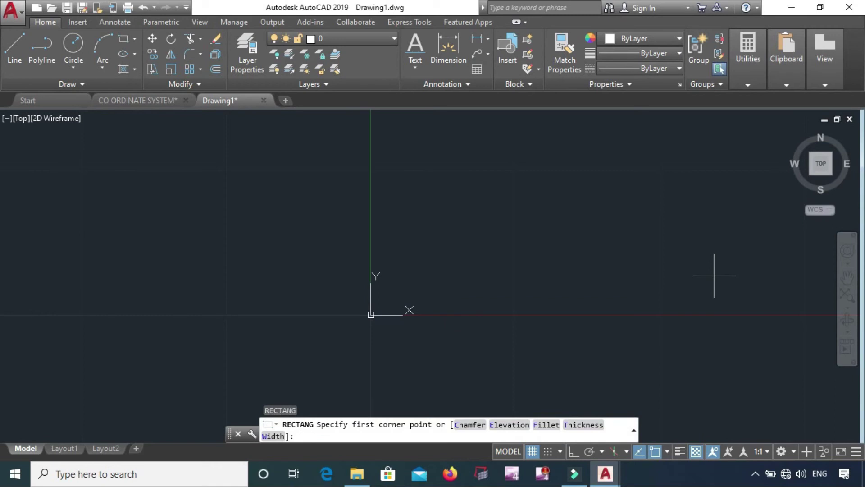
text(0,0)
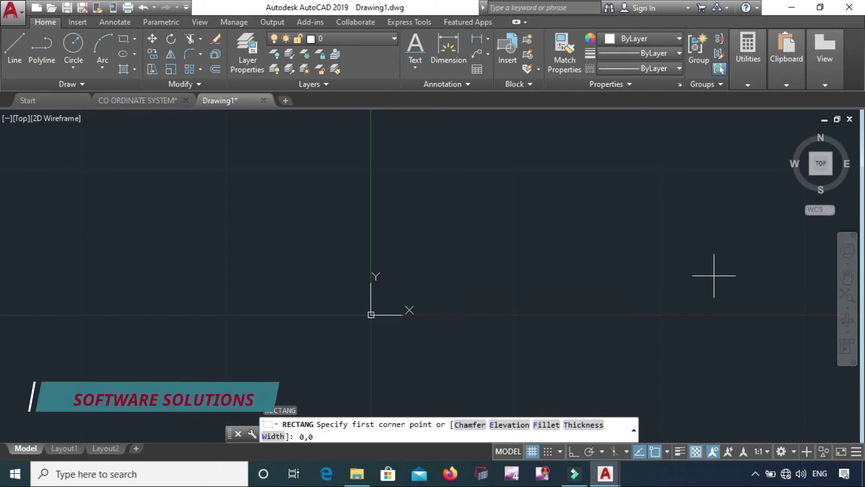
key(Return)
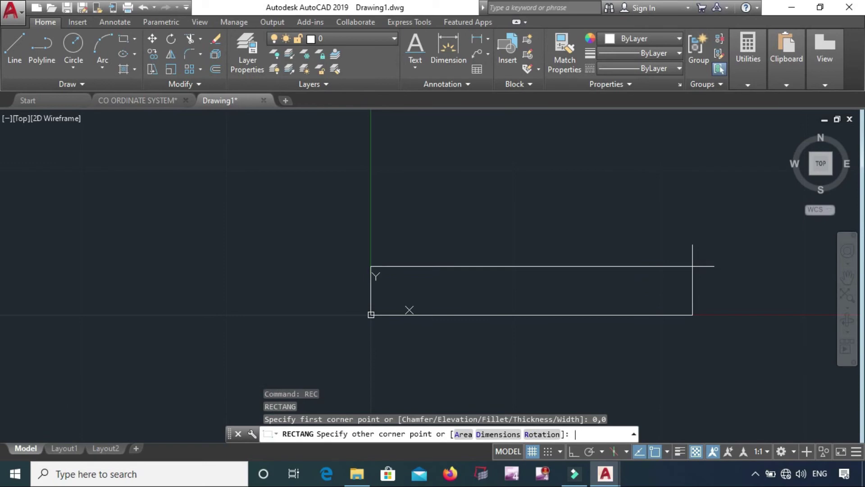
text(d)
key(Return)
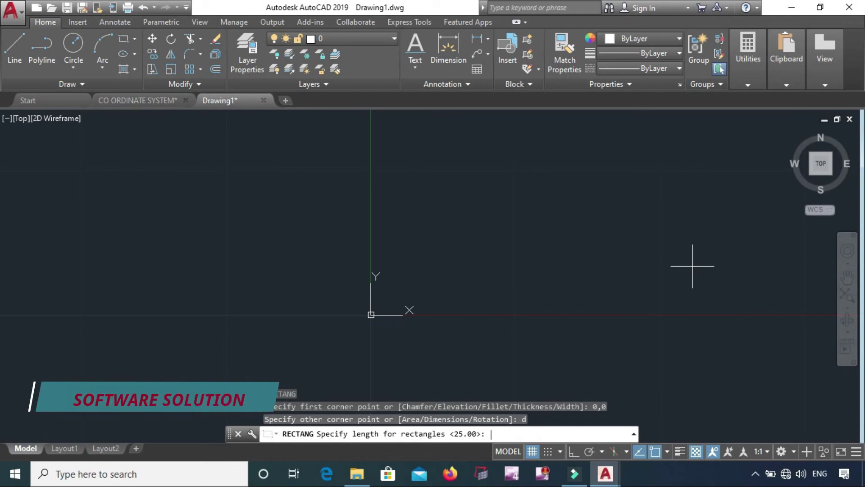
text(25)
key(Return)
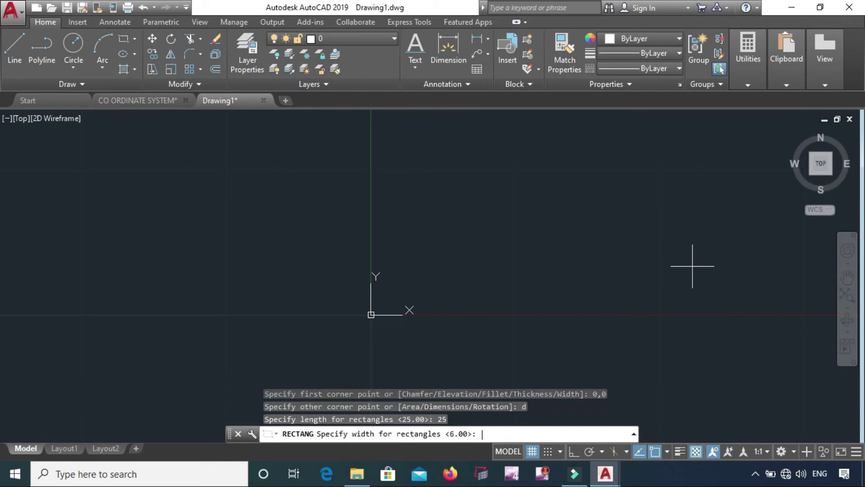
text(54)
key(Return)
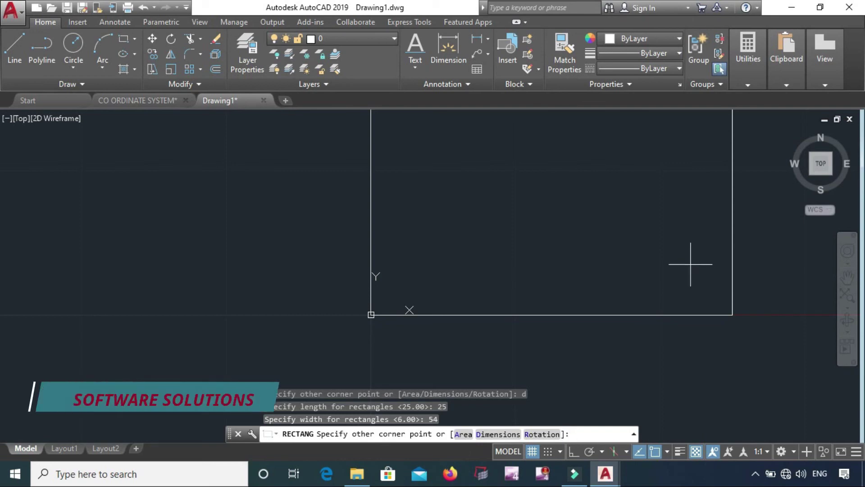
scroll(690, 259, down, 2)
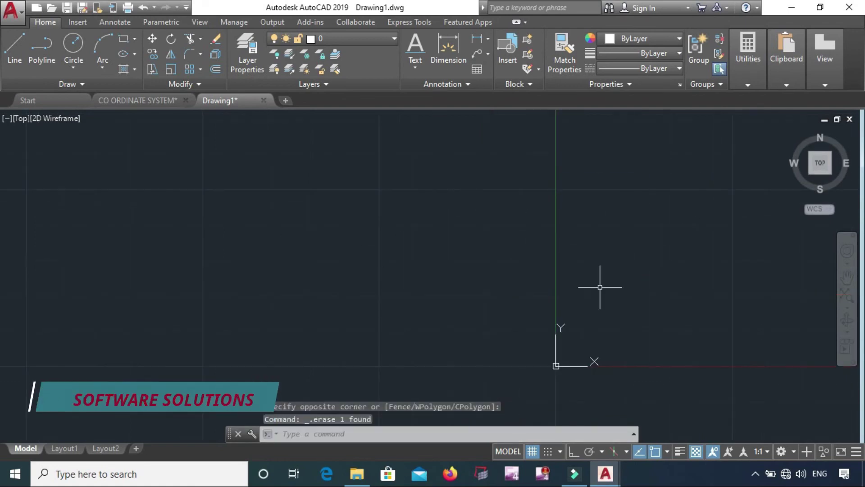
- Start a rectangle at 0,0 with a 45-degree rotation angle
text(rec)
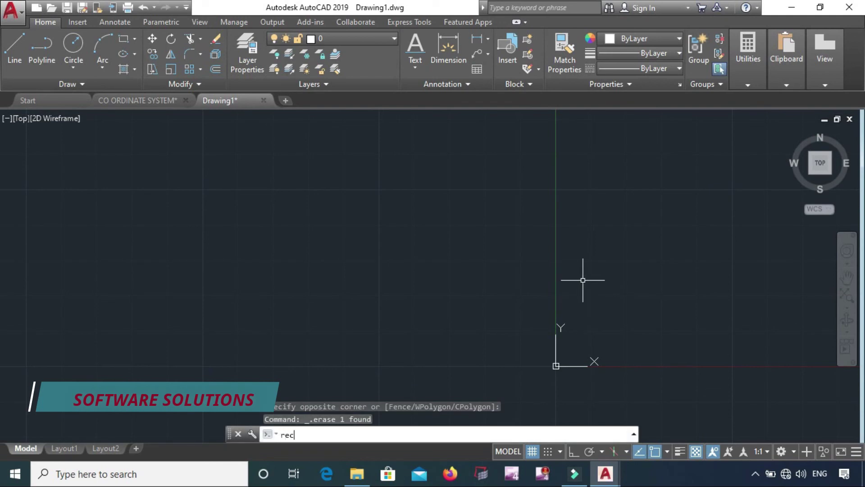
key(Return)
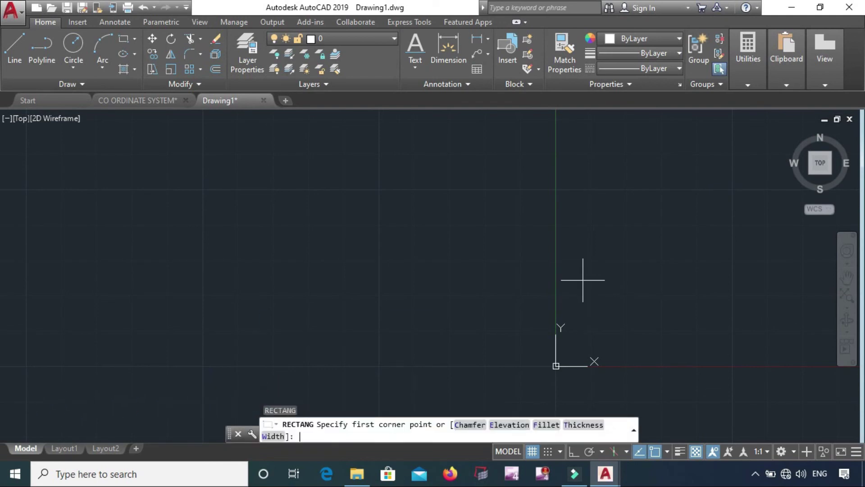
text(0,0)
key(Return)
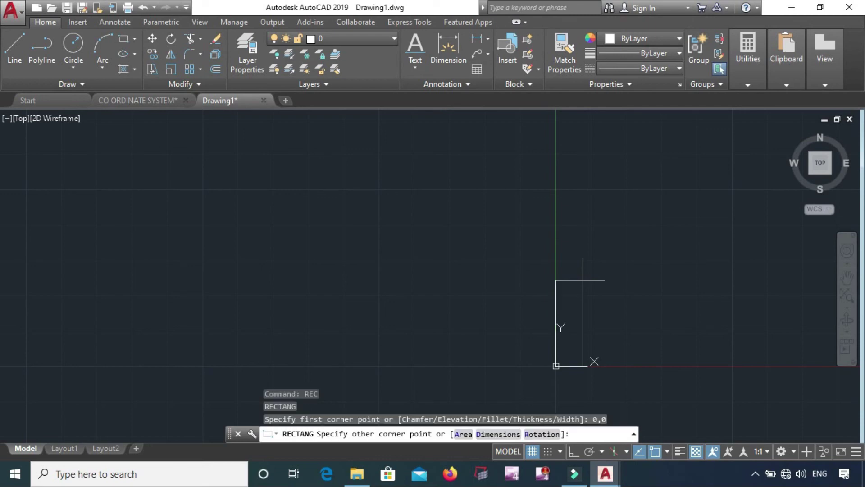
text(ro)
key(Return)
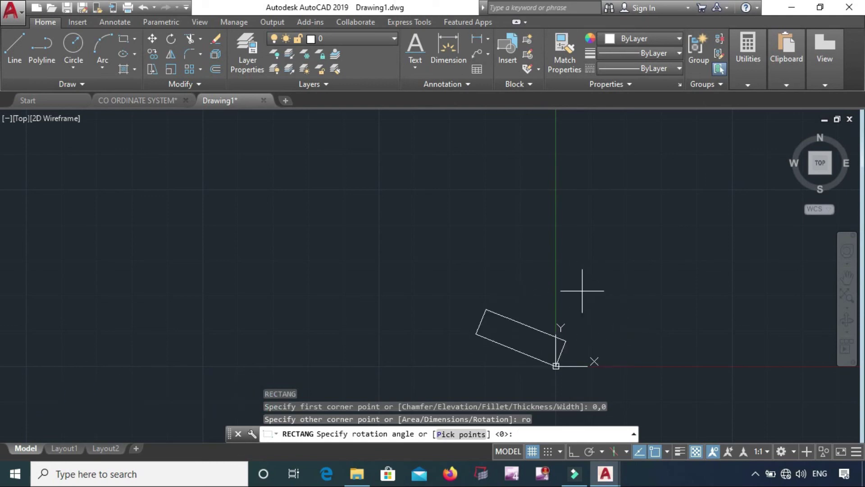
middle_drag(612, 300, 501, 207)
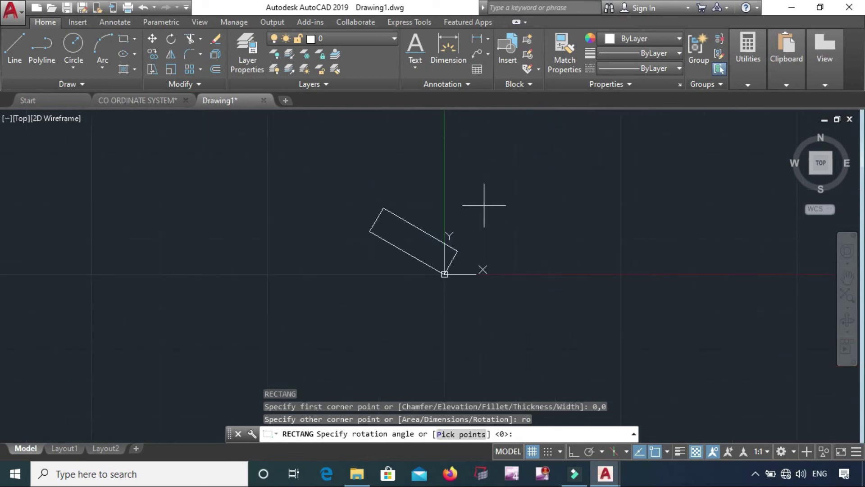
scroll(501, 229, up, 2)
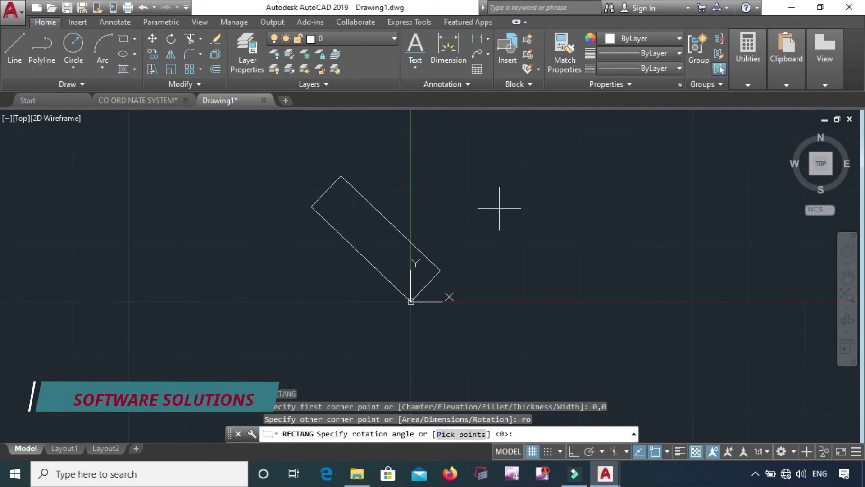
text(45)
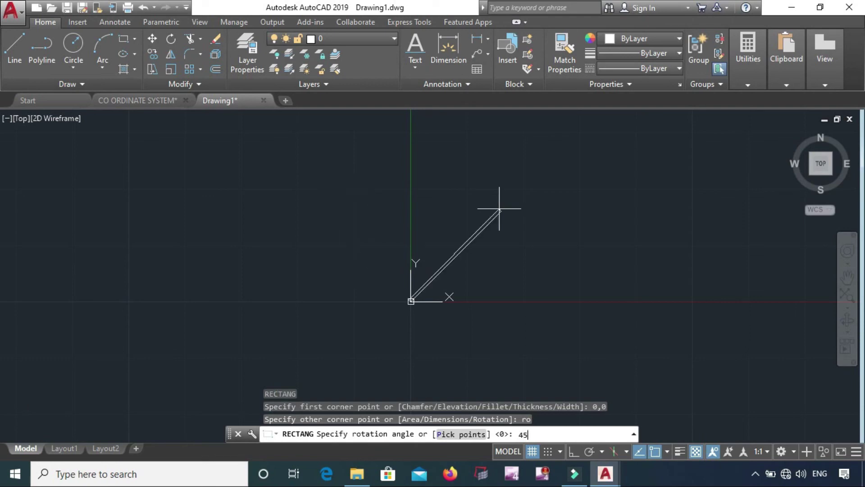
key(Return)
- Size the rotated rectangle 25 by 10 and place it toward the lower right
text(d)
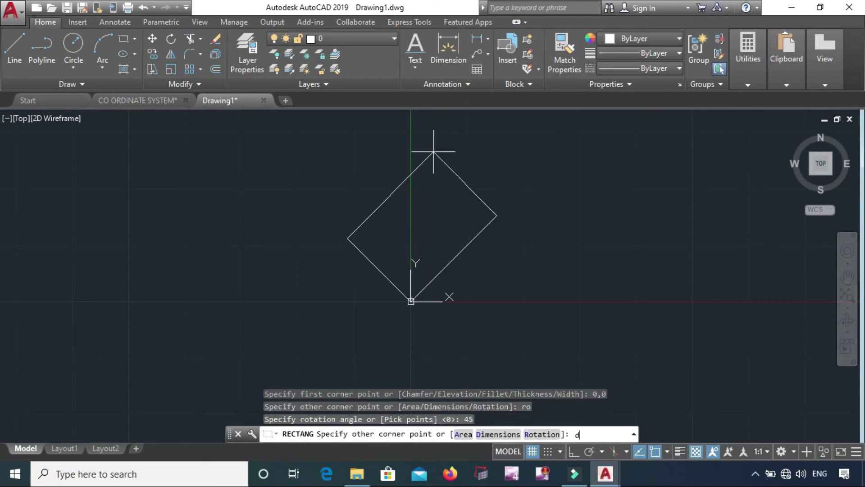
key(Return)
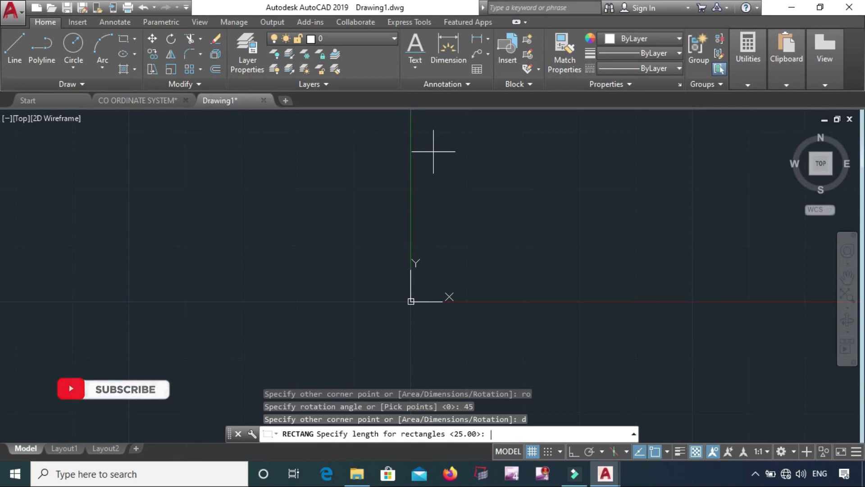
text(25)
key(Return)
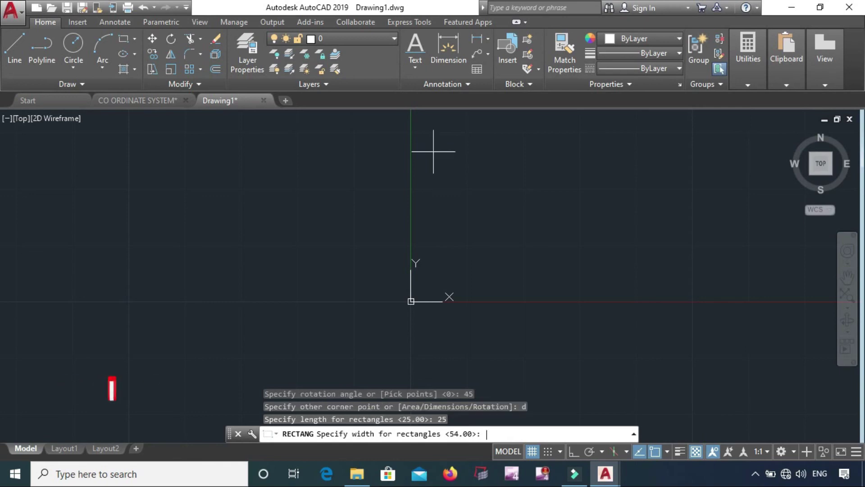
text(10)
key(Return)
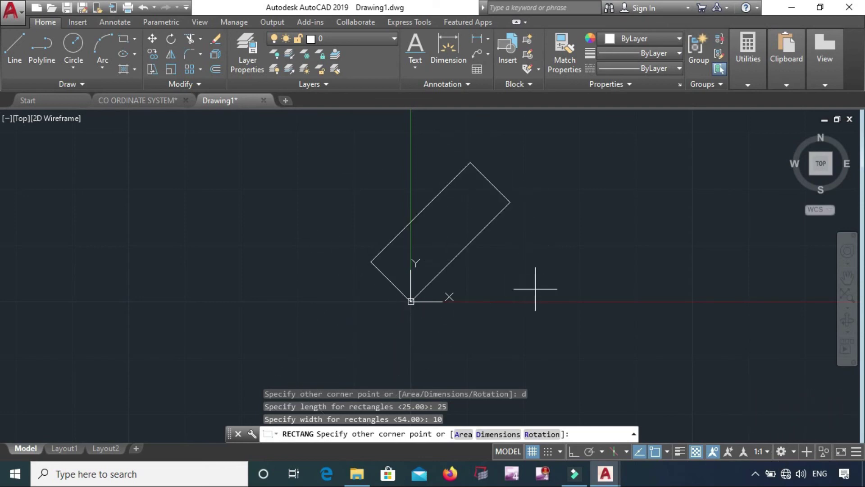
click(518, 332)
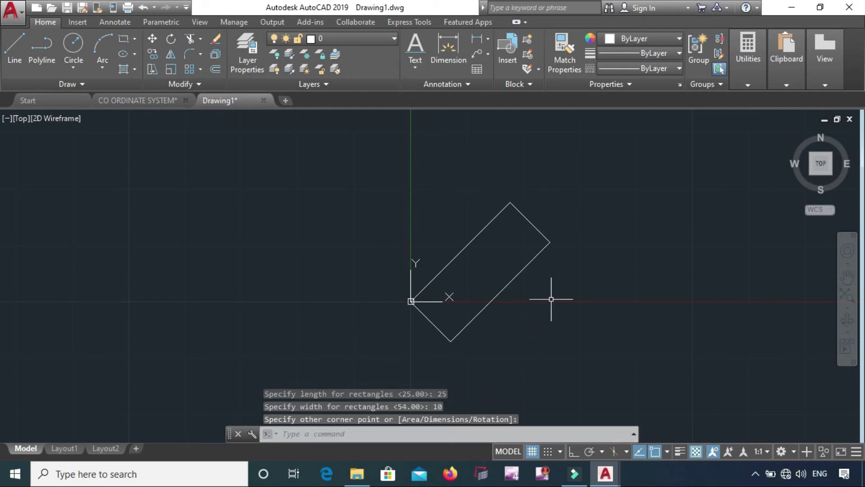